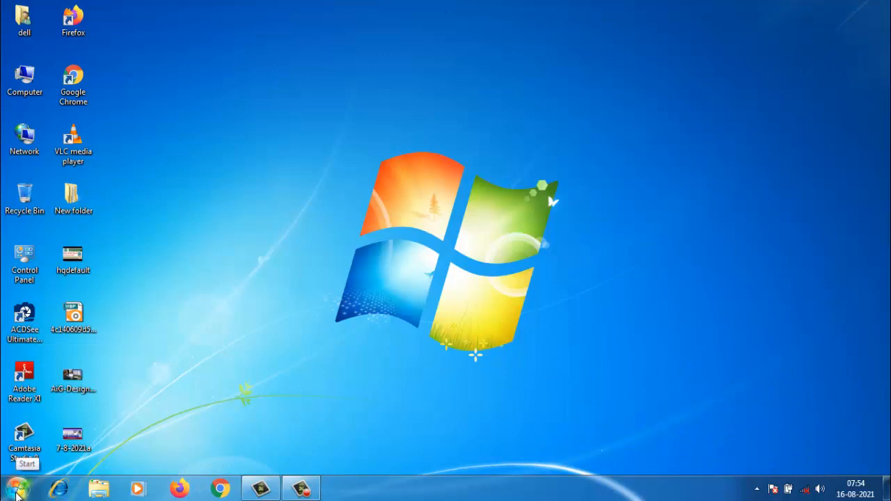
Open Microsoft Office Word 2007 and enter GURU in the blank document.
left_click(16, 492)
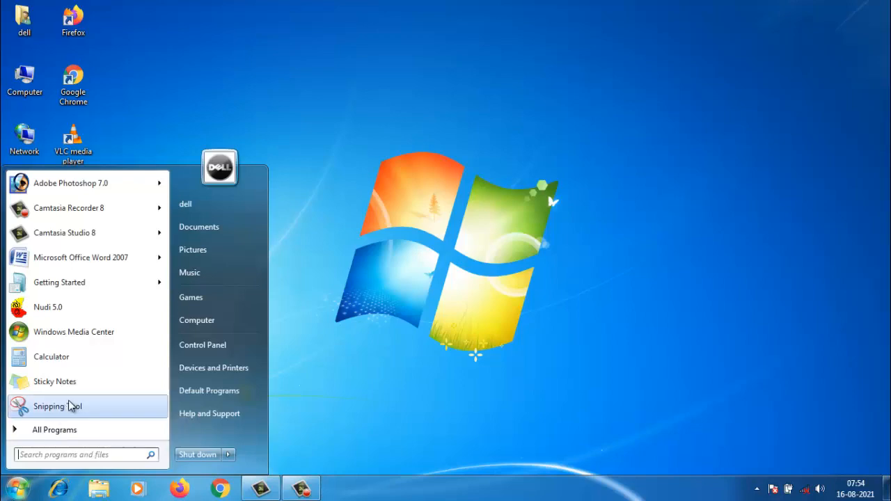
left_click(77, 264)
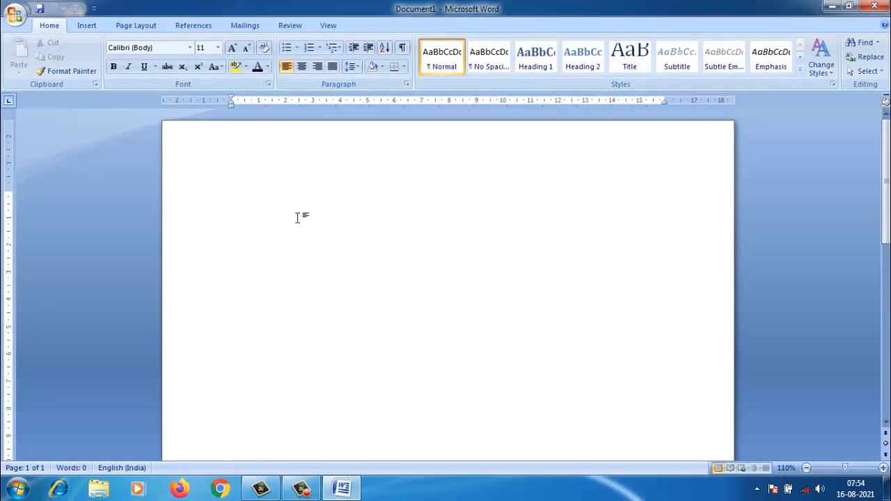
type("GURU")
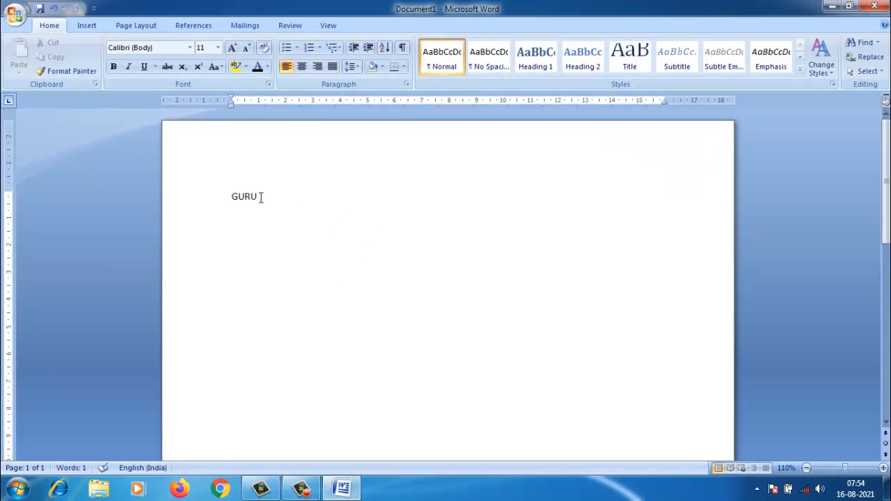
Enlarge the word GURU to font size 72.
left_click_drag(260, 197, 213, 199)
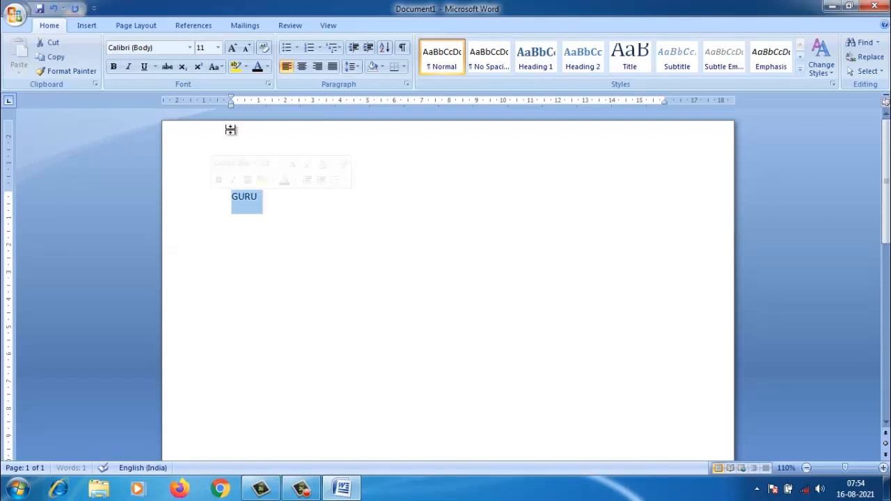
double_click(233, 48)
double_click(232, 49)
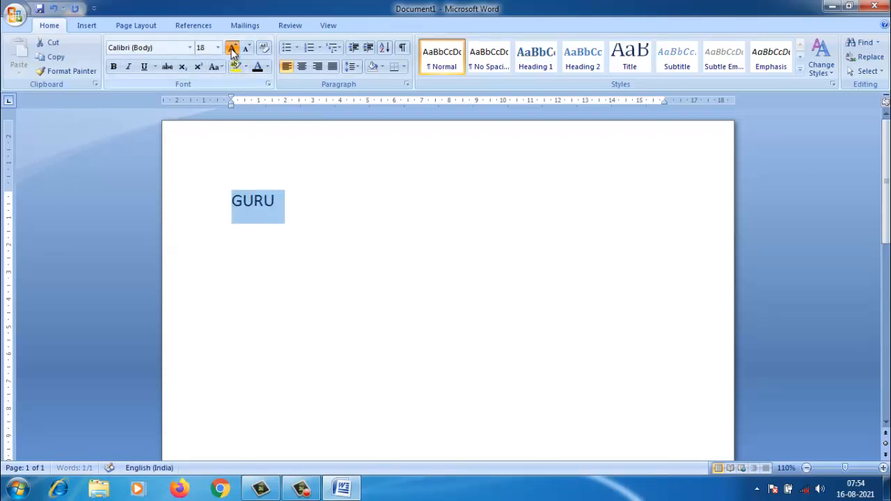
double_click(232, 49)
left_click(233, 49)
double_click(232, 49)
double_click(232, 48)
left_click(233, 48)
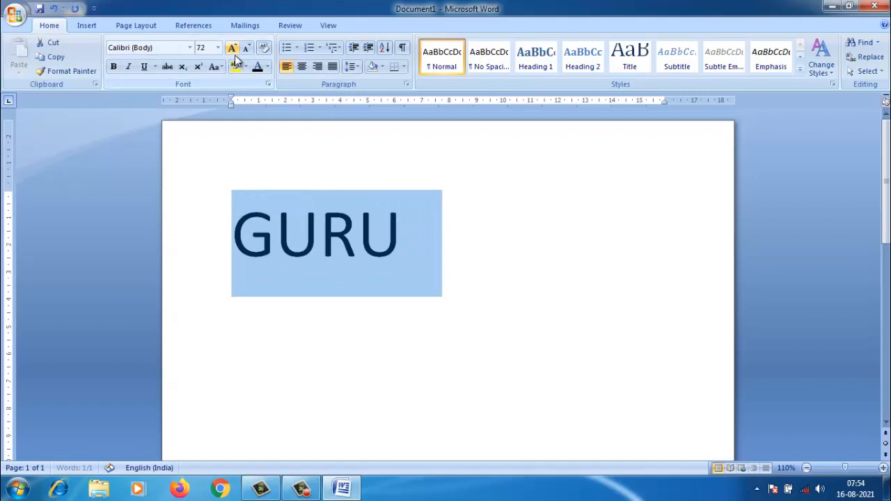
Add GURU9X after GURU on the first line and begin a new line below.
left_click(402, 248)
type("GURU9X")
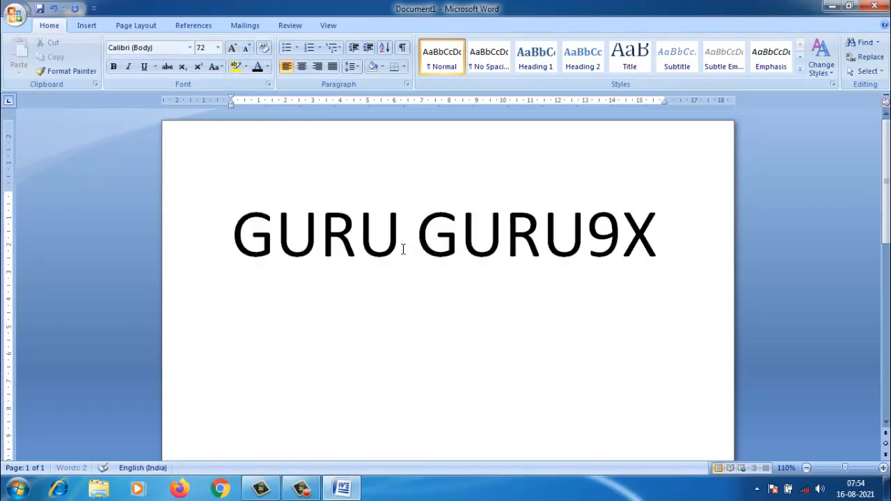
key("Return")
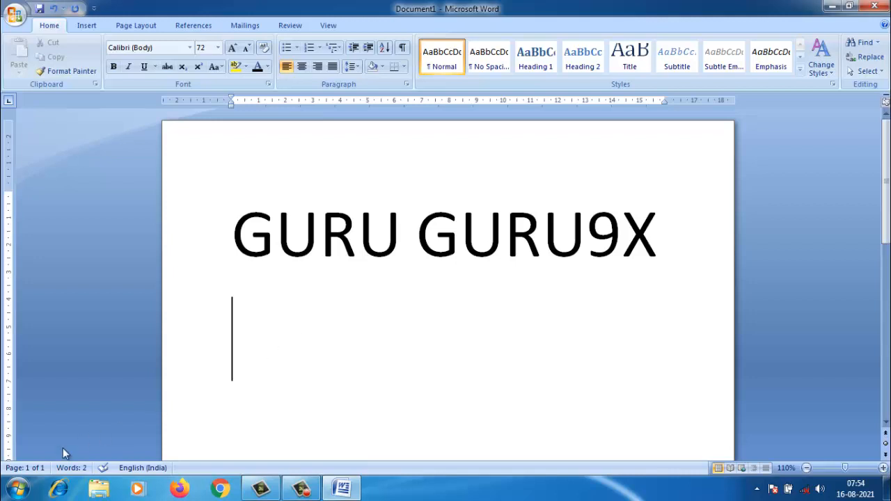
Launch Nudi 5.0, bring its window to the front and move it aside over the Word document.
left_click(18, 491)
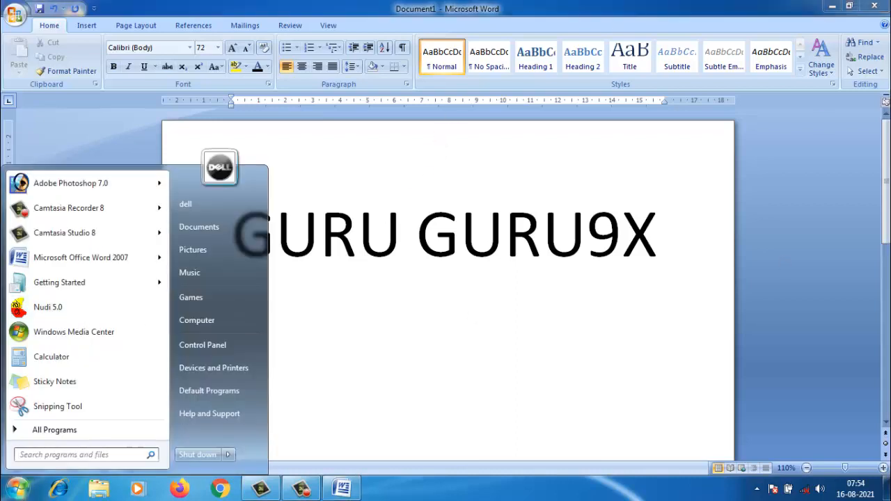
left_click(48, 308)
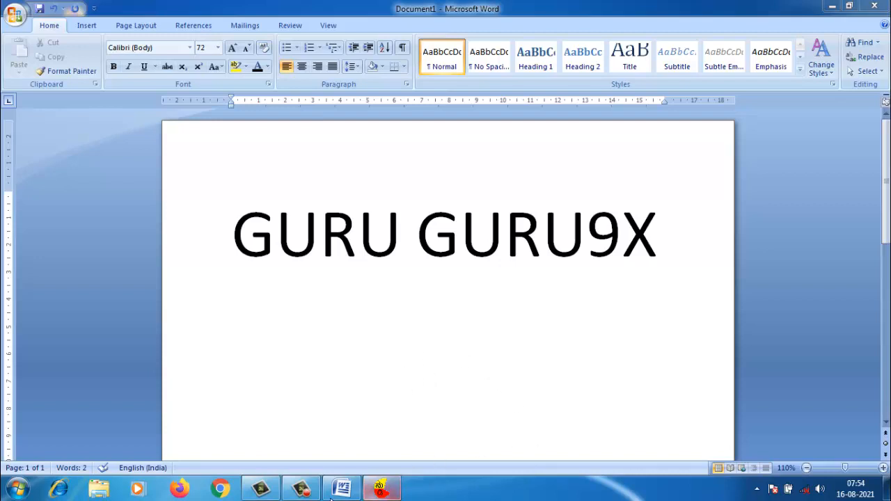
left_click(385, 494)
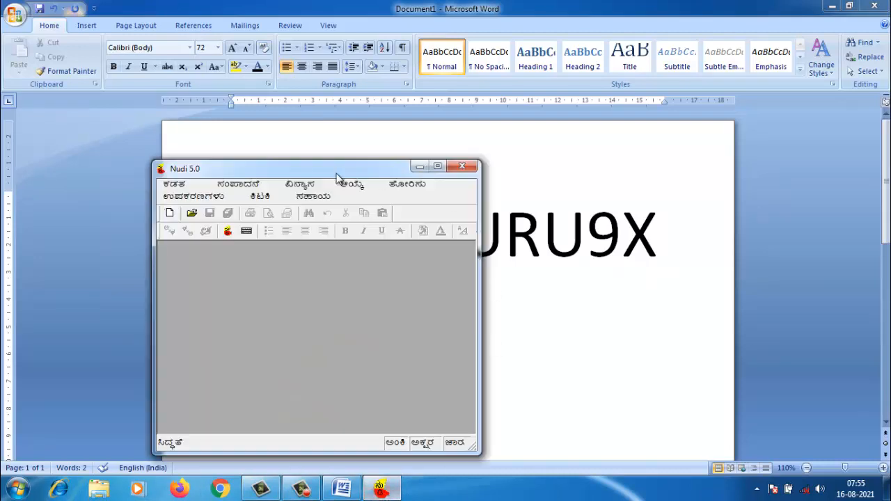
left_click_drag(336, 166, 537, 142)
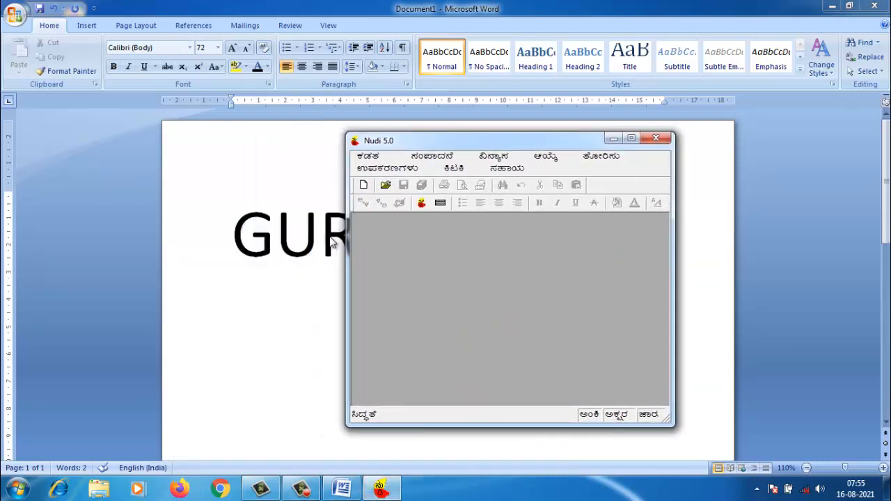
Activate Nudi's direct typing mode (ನೇರ ನುಡಿ) so that it runs from the system tray.
left_click(602, 157)
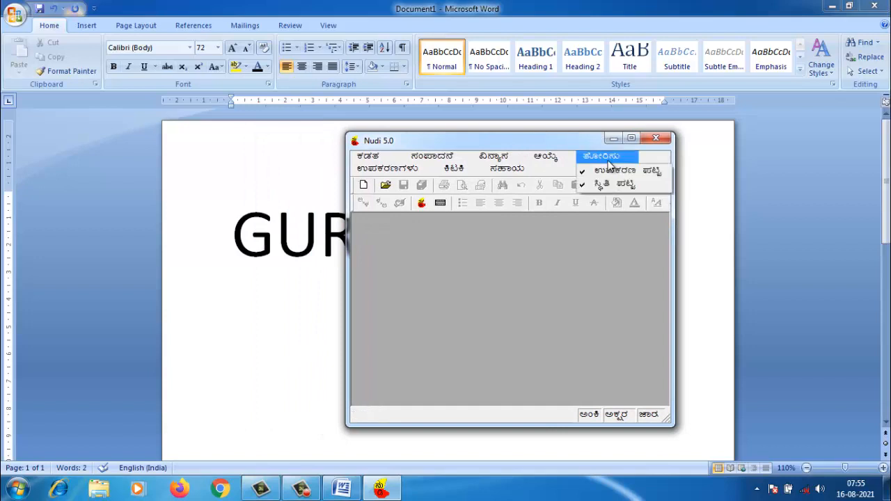
mouse_move(556, 161)
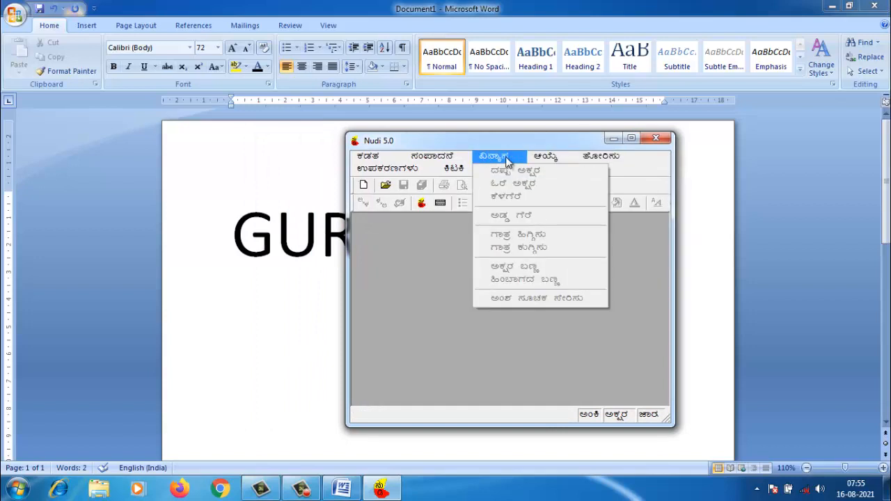
mouse_move(433, 157)
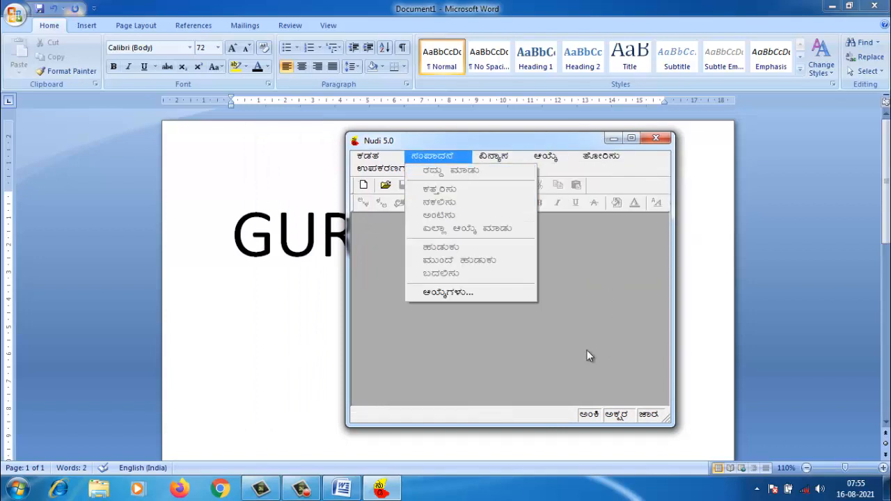
mouse_move(448, 172)
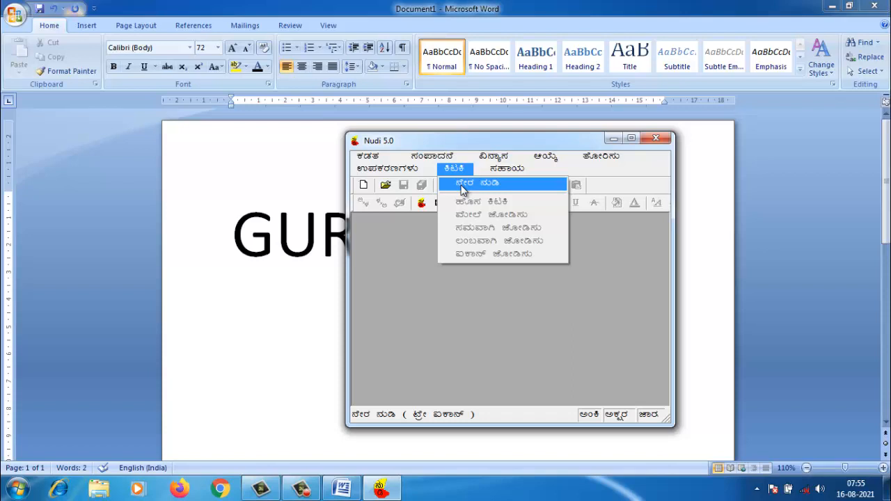
left_click(462, 185)
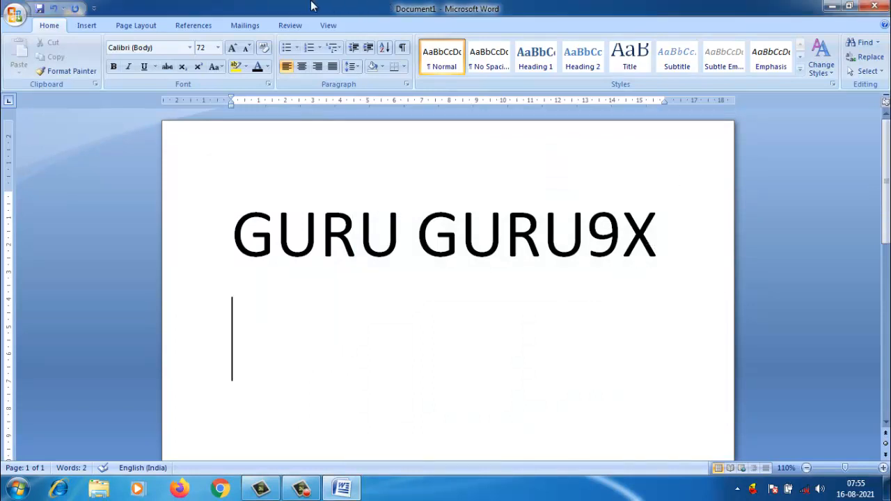
Enter the test characters WÀWÀWÀ on Word's second line in Calibri and begin a new line.
type("WÀ")
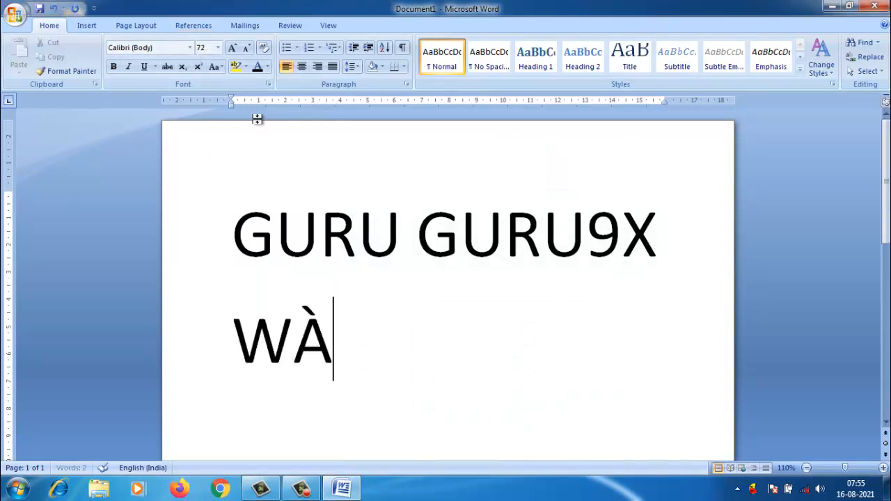
type("WÀ")
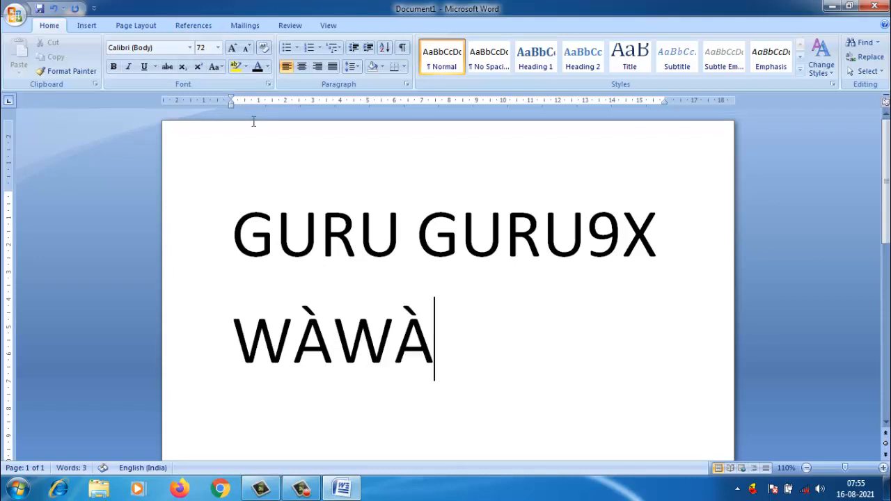
type("WÀ")
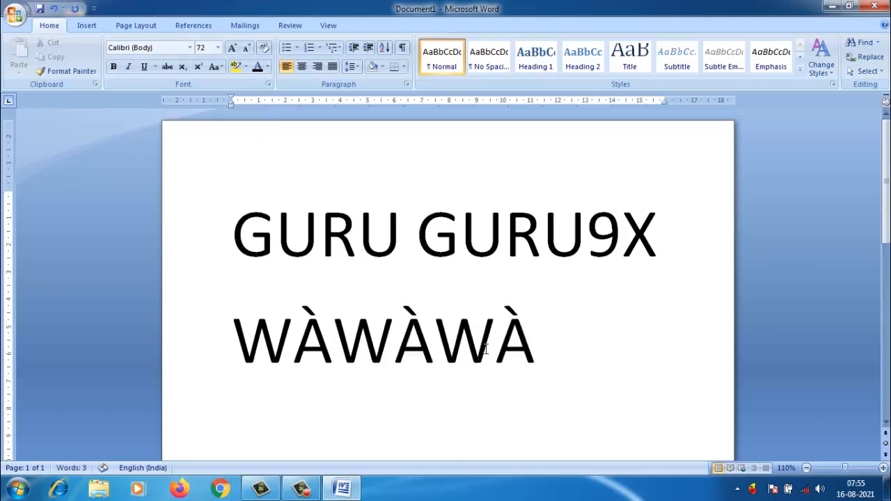
key("Return")
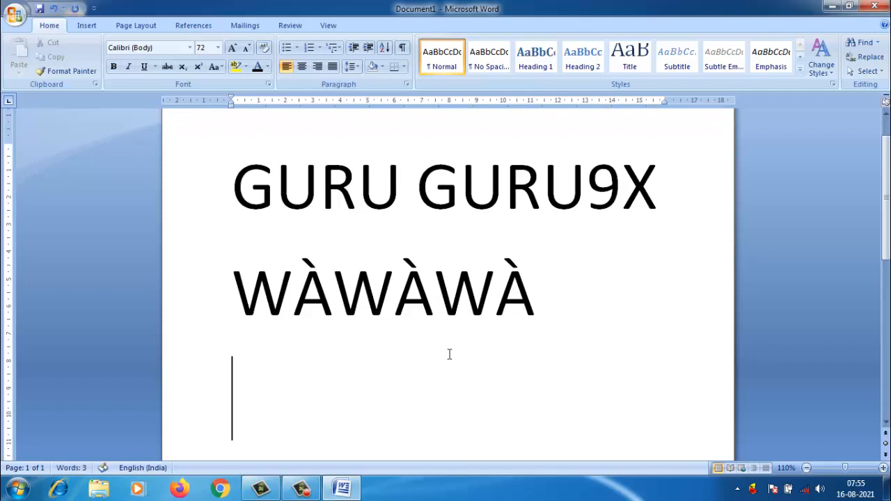
Set the font for the third line to Nudi 01 e.
left_click(190, 47)
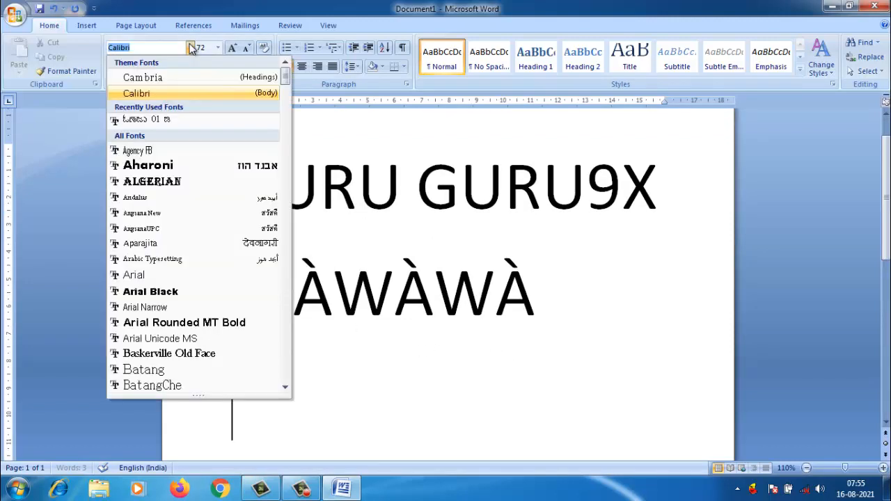
left_click(184, 120)
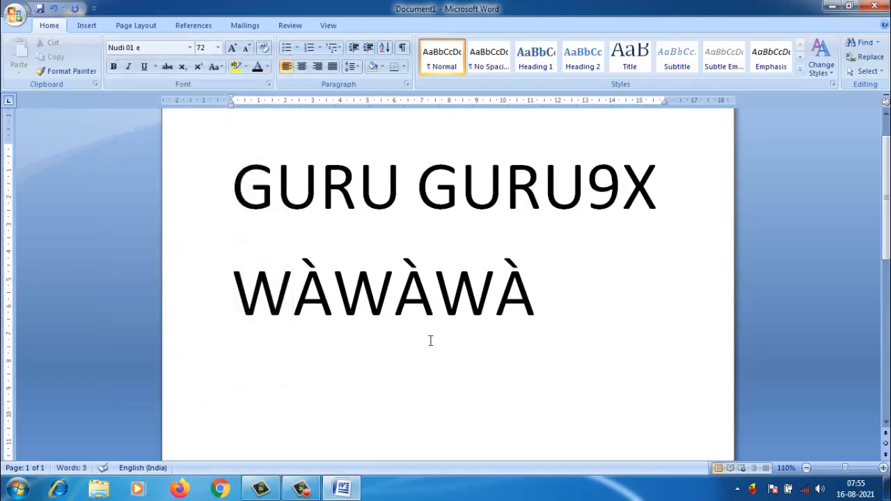
type("ಘೂಮಲೂ")
key("BackSpace")
key("BackSpace")
key("BackSpace")
key("BackSpace")
key("BackSpace")
key("BackSpace")
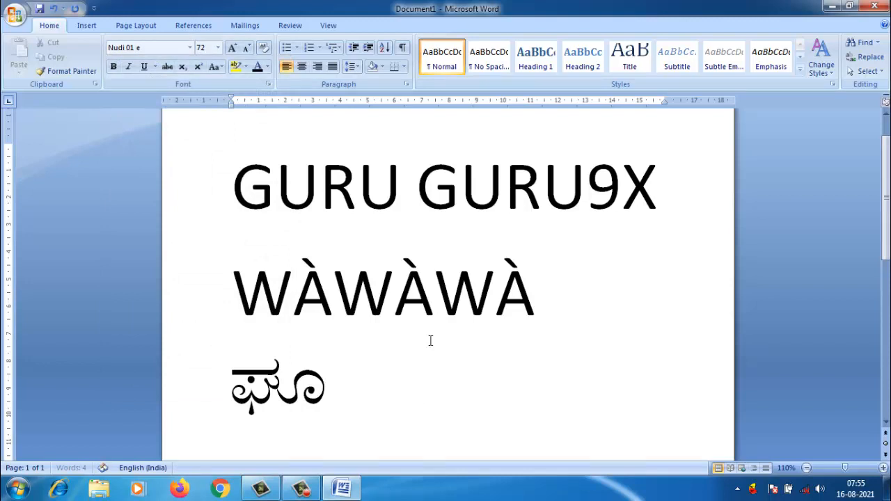
Enter the Kannada text ಗುರು9 on the third line.
type("ಗು")
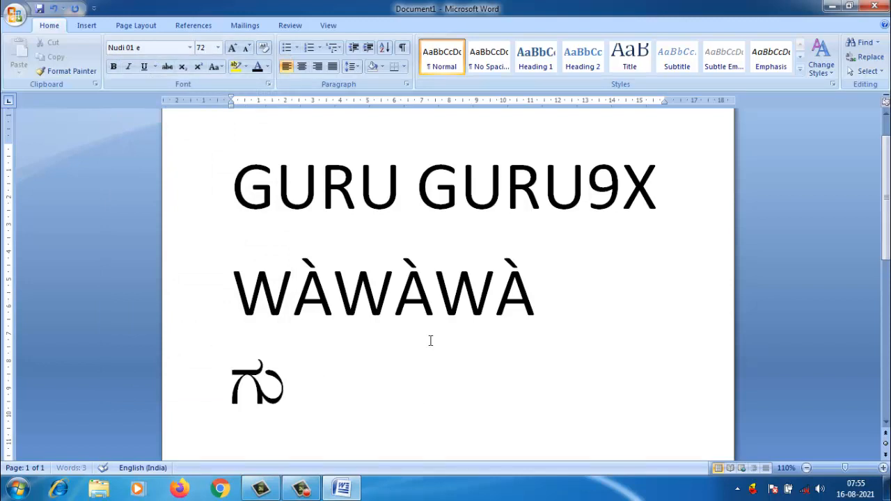
type("ರು9")
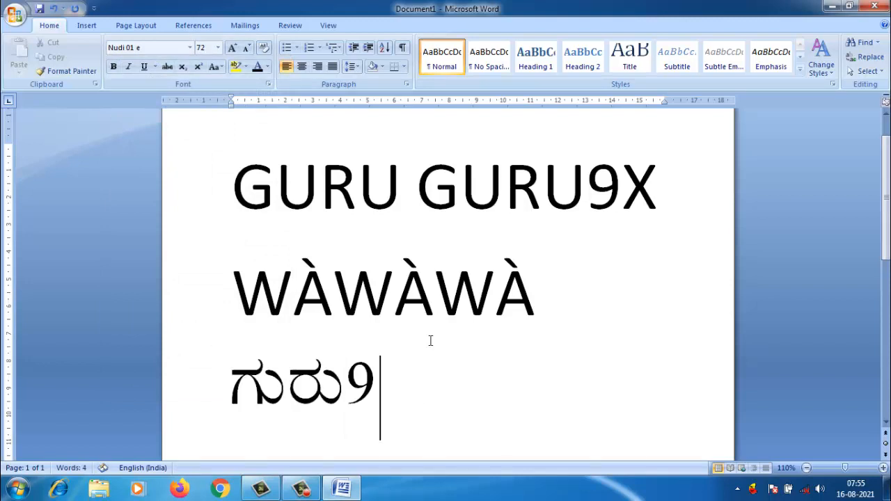
type("ಎ಼")
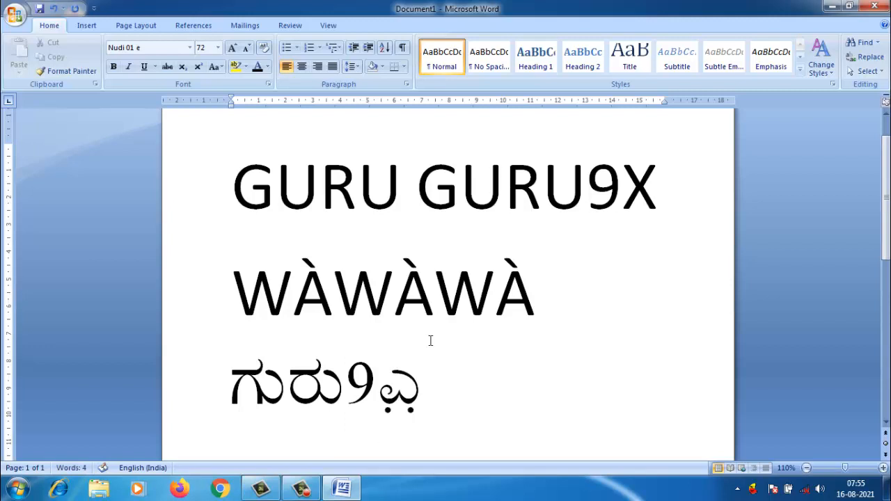
type("ಷ್")
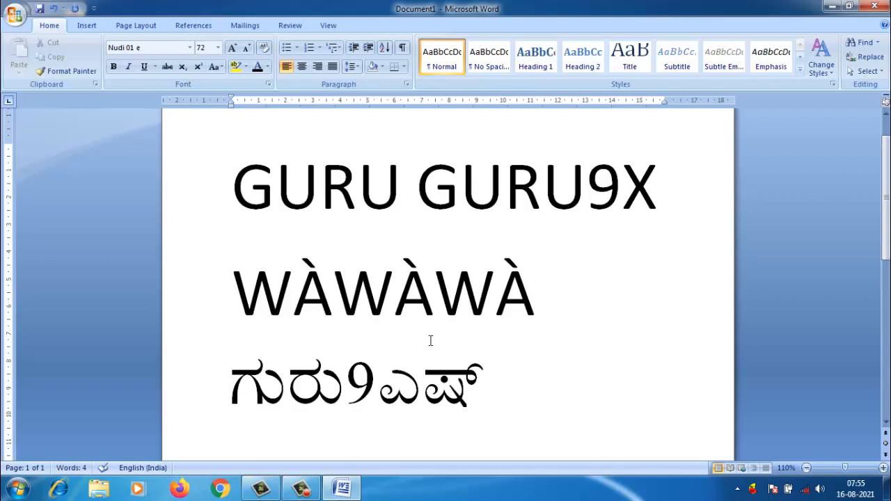
key("BackSpace")
key("BackSpace")
key("BackSpace")
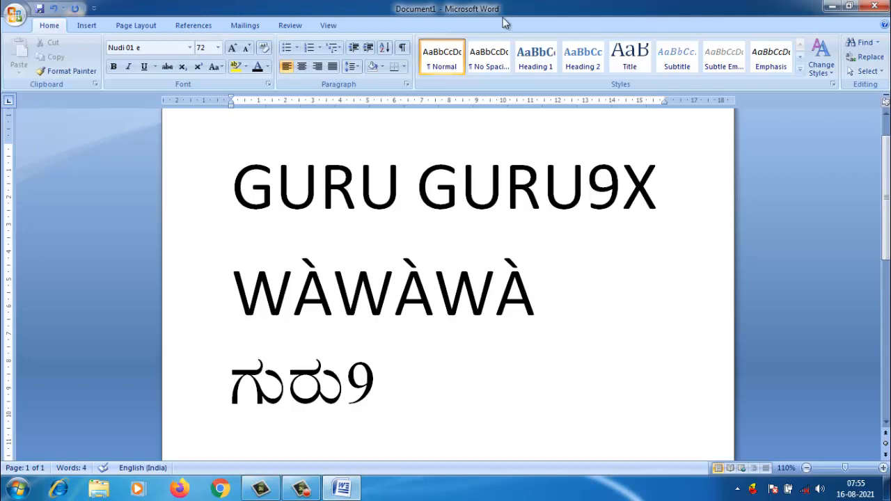
Open Microsoft Office Excel 2007 with a blank workbook.
left_click(16, 493)
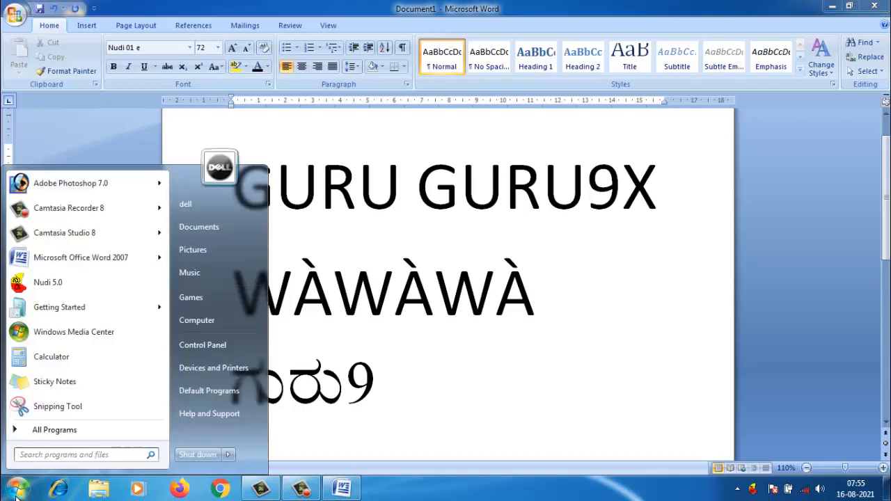
left_click(84, 438)
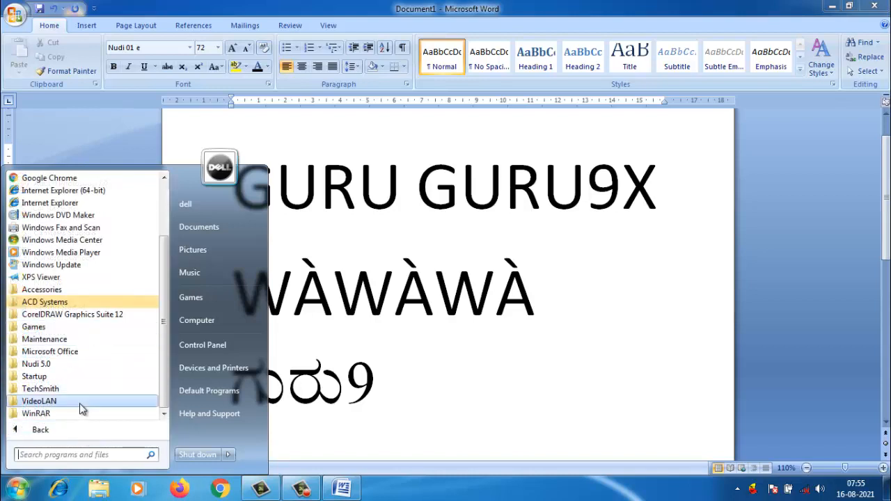
left_click(49, 352)
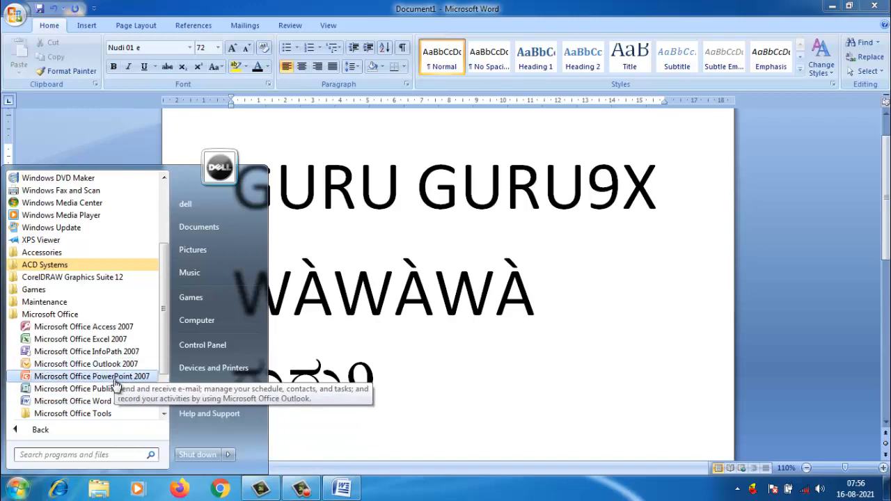
left_click(115, 339)
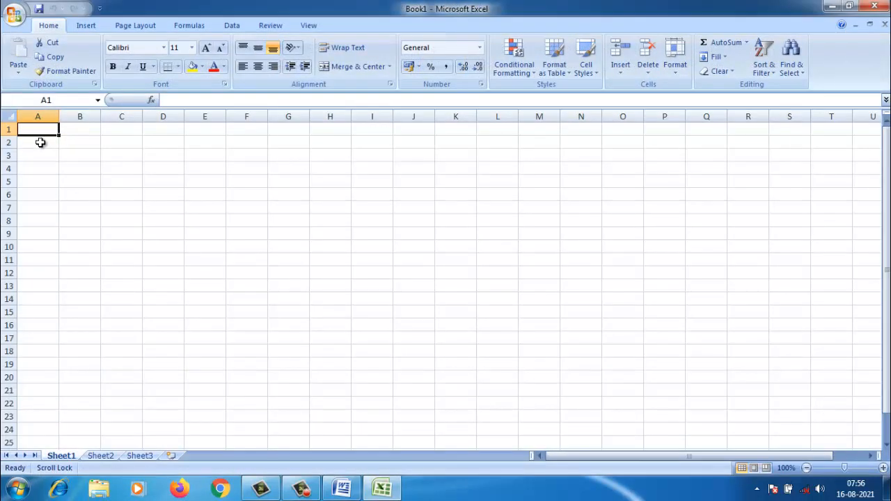
Select cell A1 and widen column A to about three times its default width.
left_click(41, 143)
left_click(47, 128)
left_click_drag(60, 116, 139, 117)
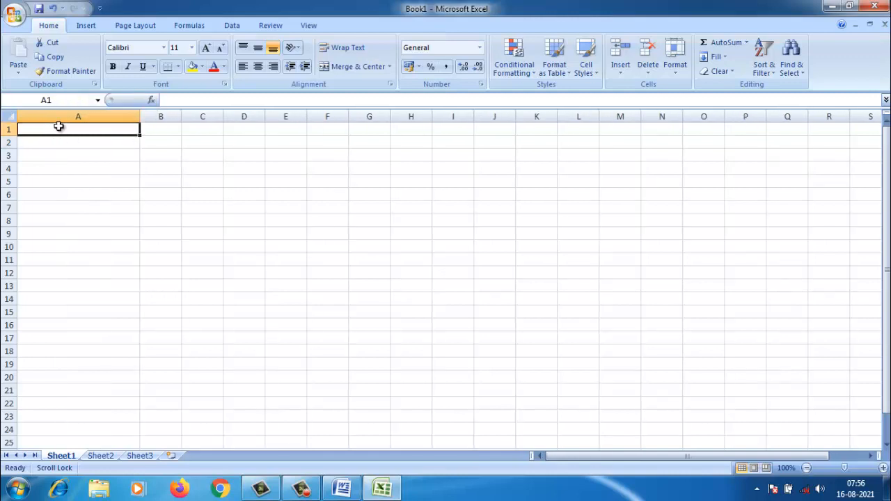
Format cell A1 with font size 72 and the Nudi 01 e font.
left_click(191, 48)
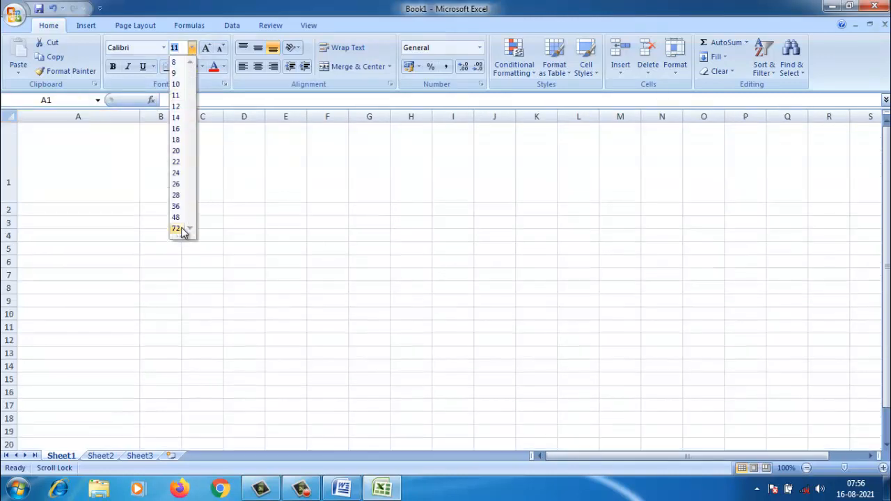
left_click(177, 228)
left_click(164, 49)
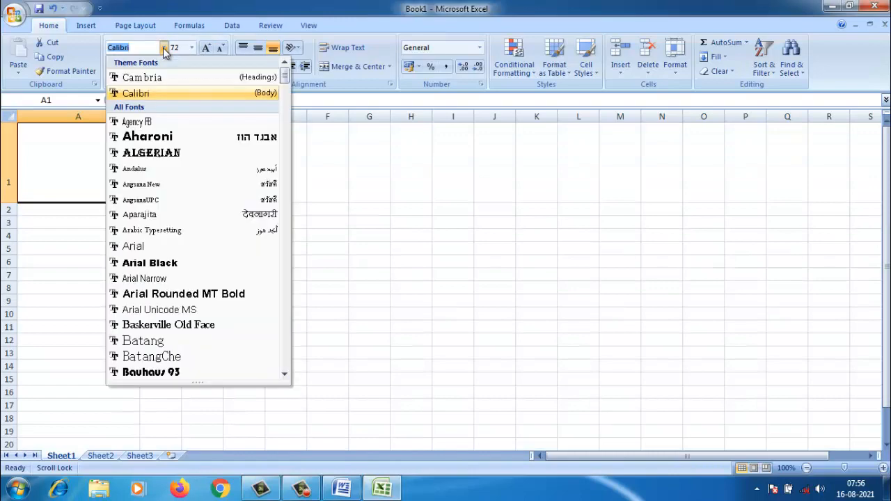
left_click_drag(285, 78, 284, 225)
left_click(159, 189)
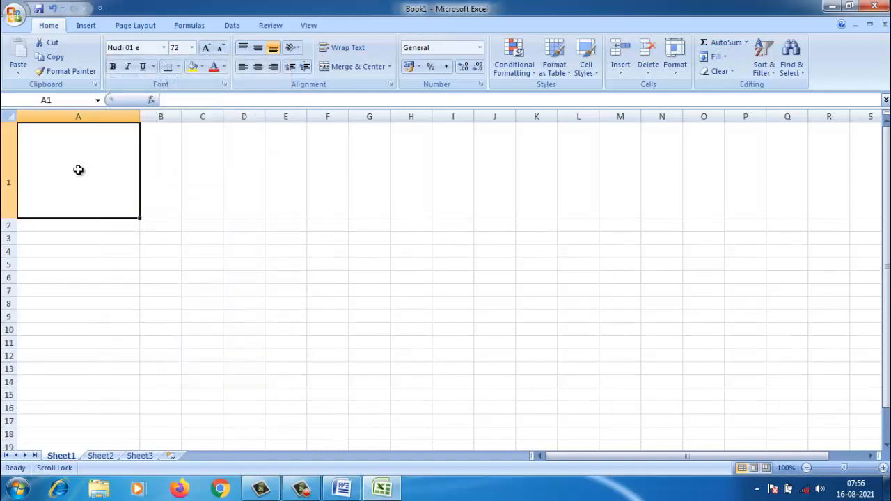
Enter the Kannada text ಗುರು in cell A1.
type("UÀÄgÀÄ")
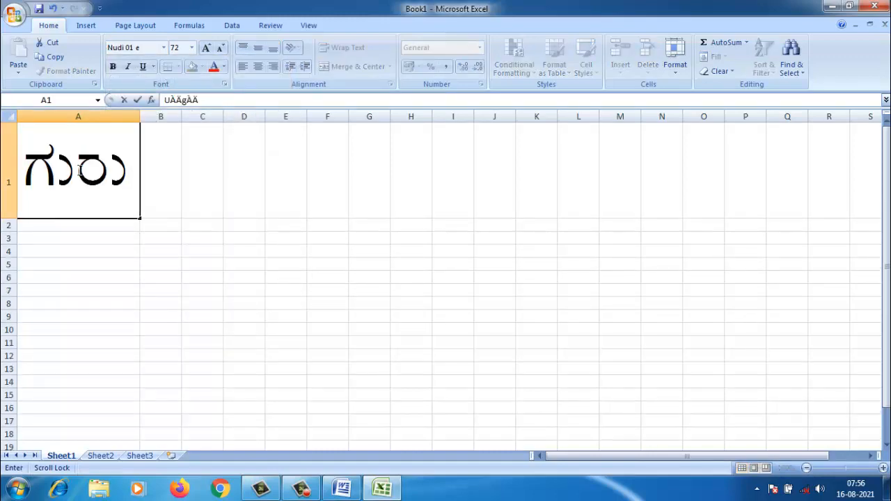
left_click(192, 267)
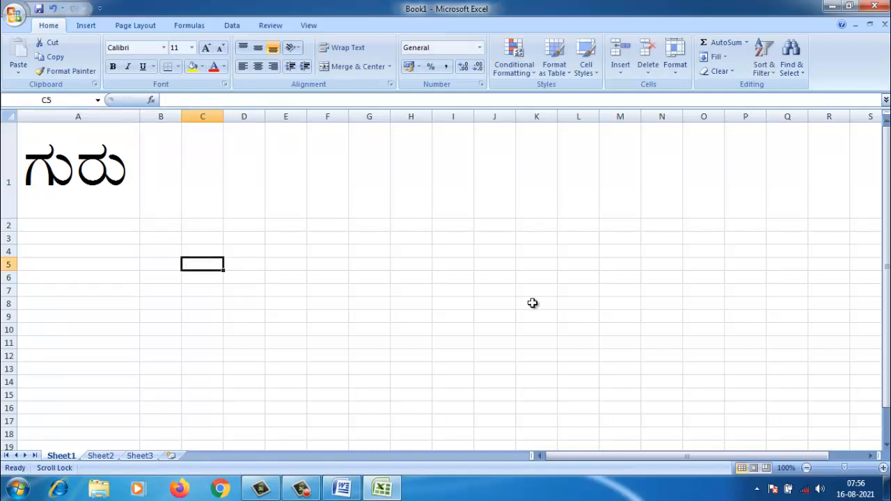
left_click(165, 49)
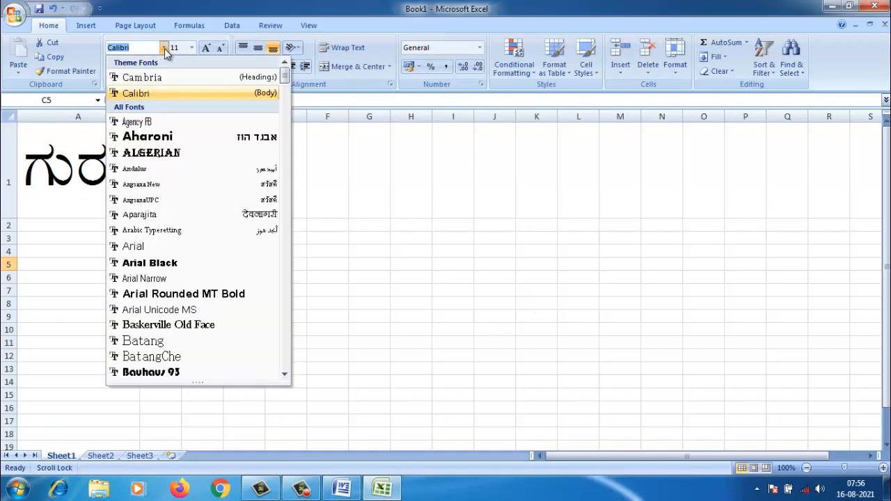
left_click(369, 213)
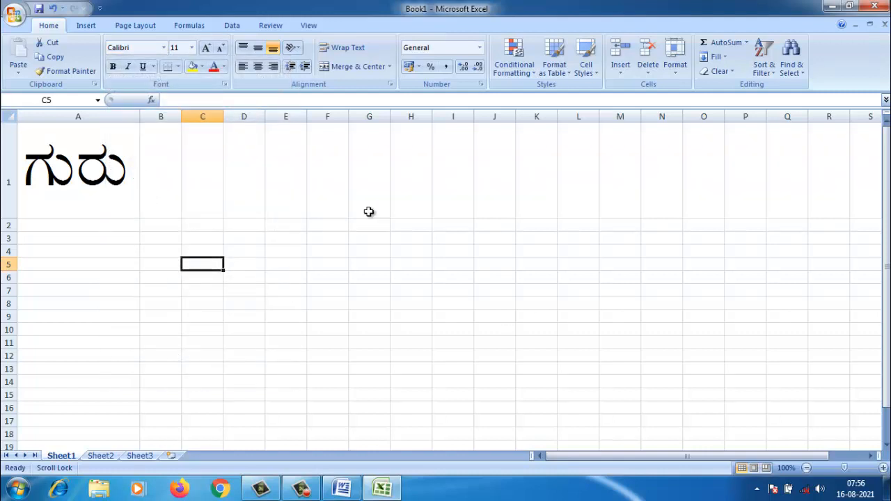
Close the Excel workbook without saving and delete all the text in the Word document.
left_click(875, 6)
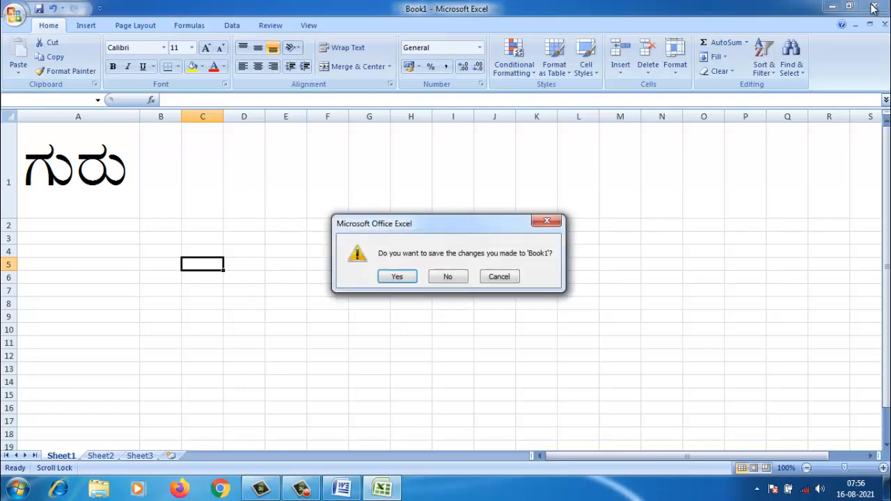
left_click(449, 278)
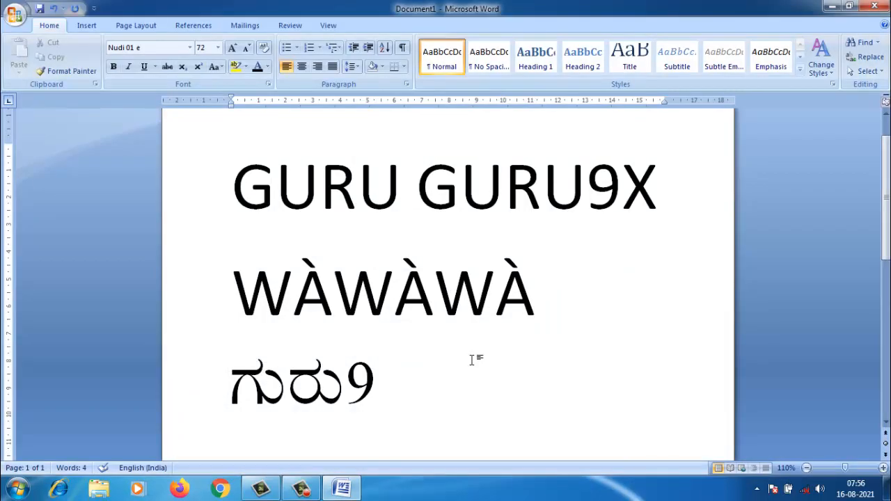
key("ctrl+a")
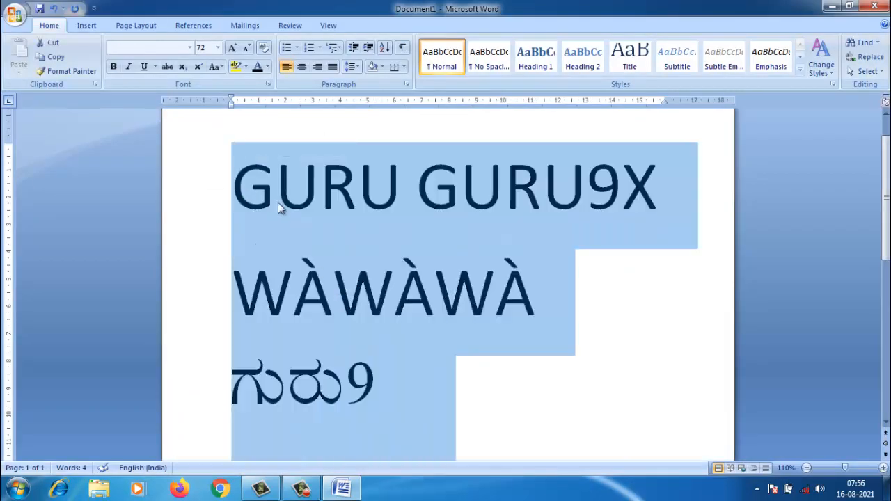
key("Delete")
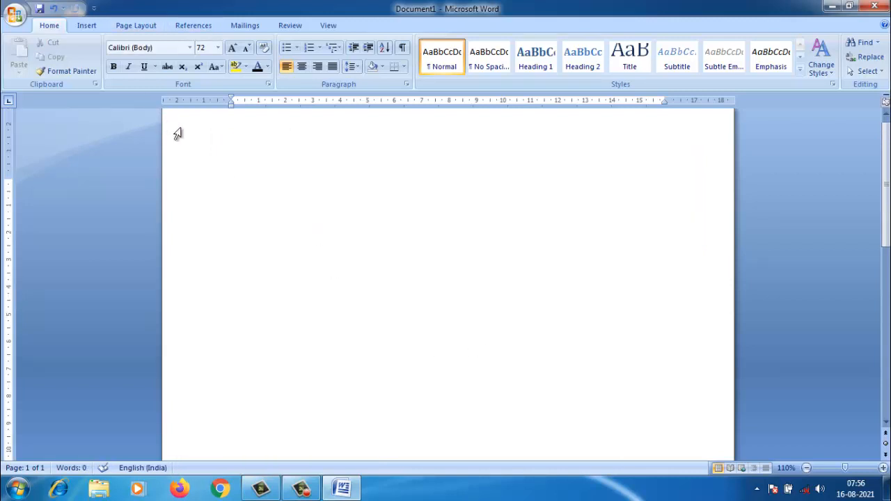
left_click(255, 175)
left_click(239, 172)
left_click(87, 27)
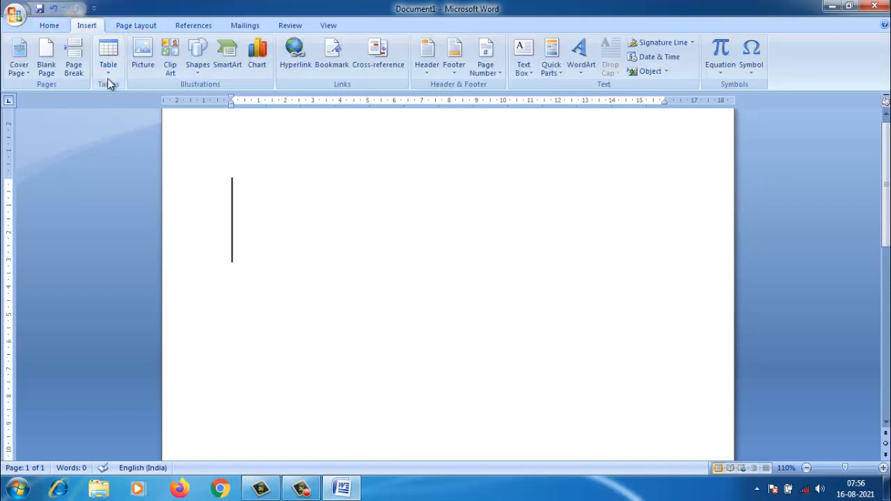
left_click(108, 59)
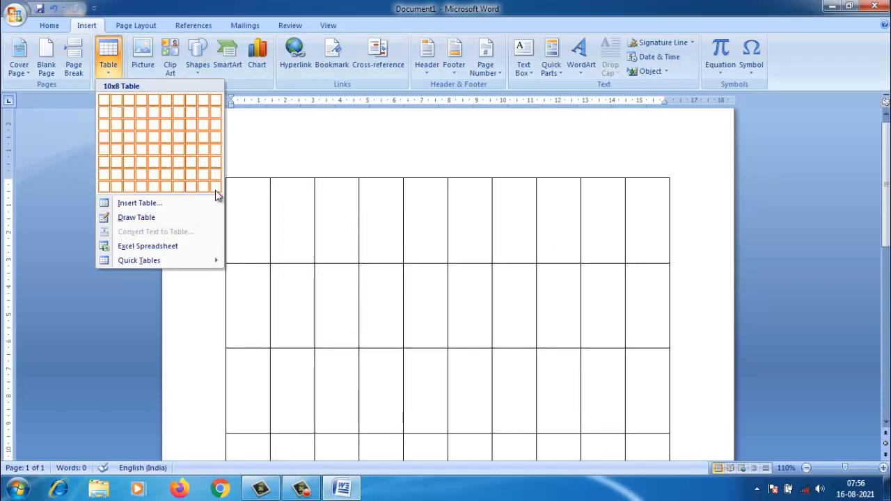
left_click(418, 194)
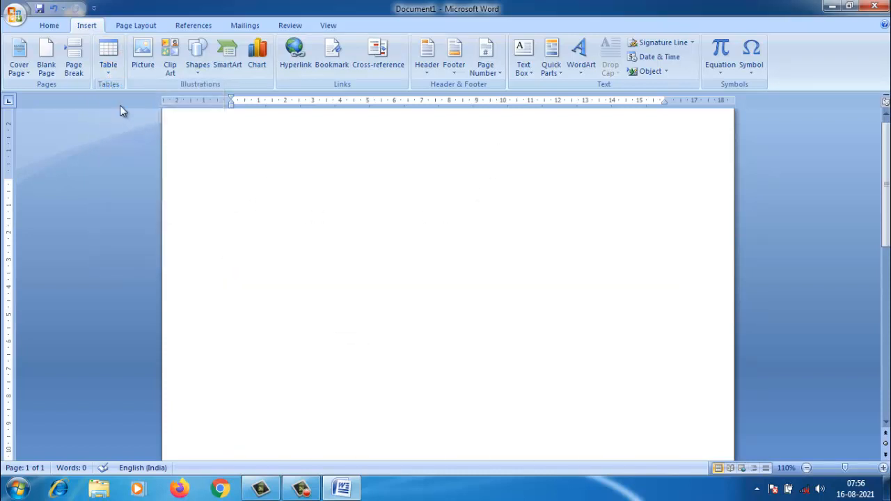
left_click(104, 73)
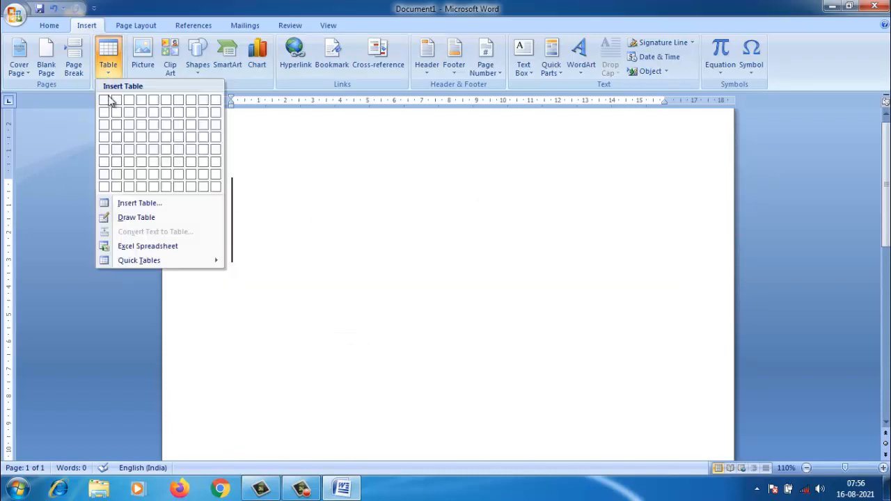
Set the font size on the empty page to 12.
left_click(50, 26)
left_click(219, 48)
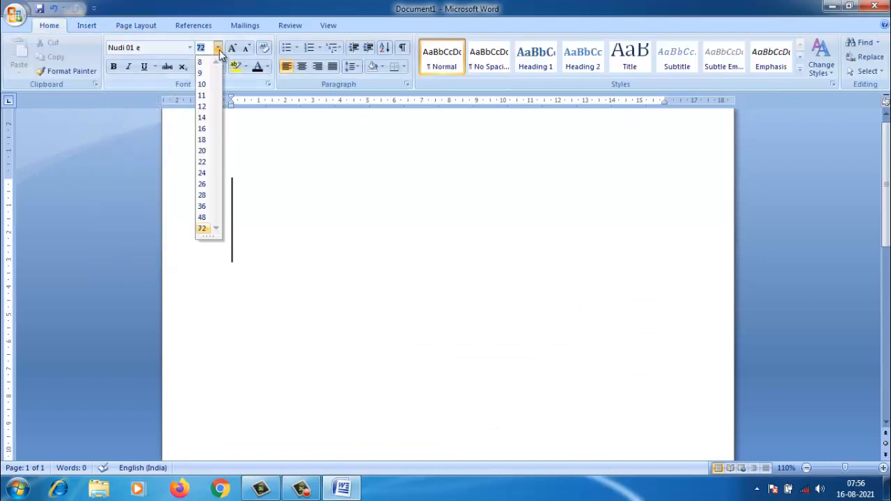
left_click(211, 117)
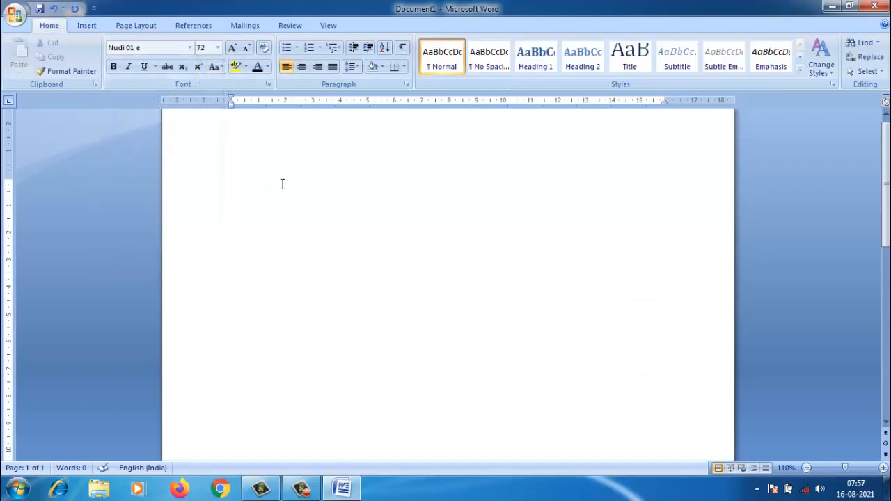
key("BackSpace")
left_click(217, 47)
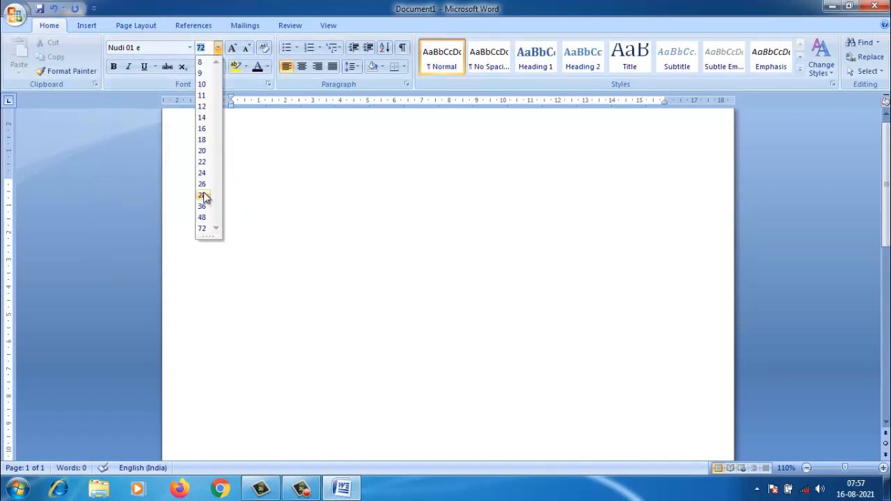
left_click(203, 106)
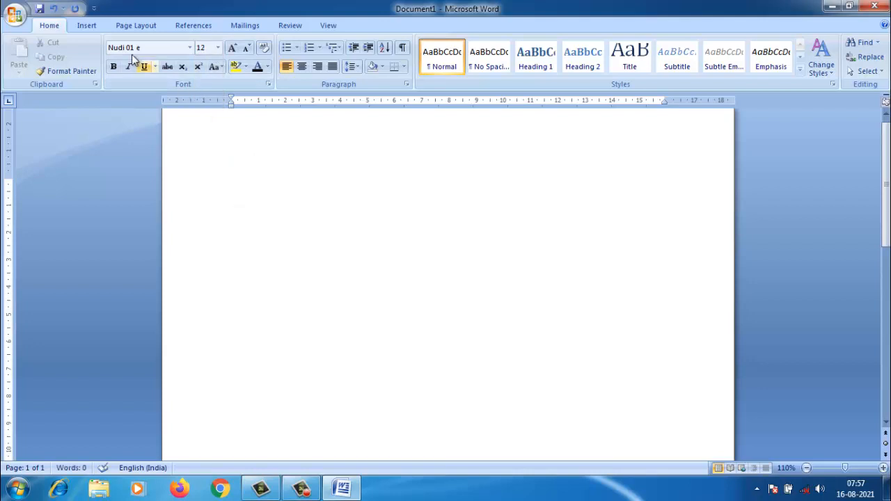
Insert a table with ten columns and one row, and move through its cells.
left_click(86, 25)
left_click(108, 61)
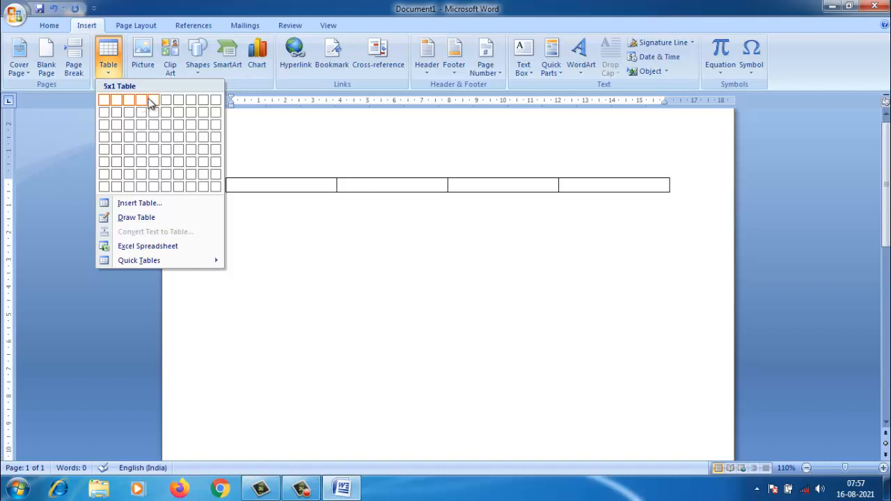
left_click(215, 99)
key("Tab")
key("Tab")
key("Tab")
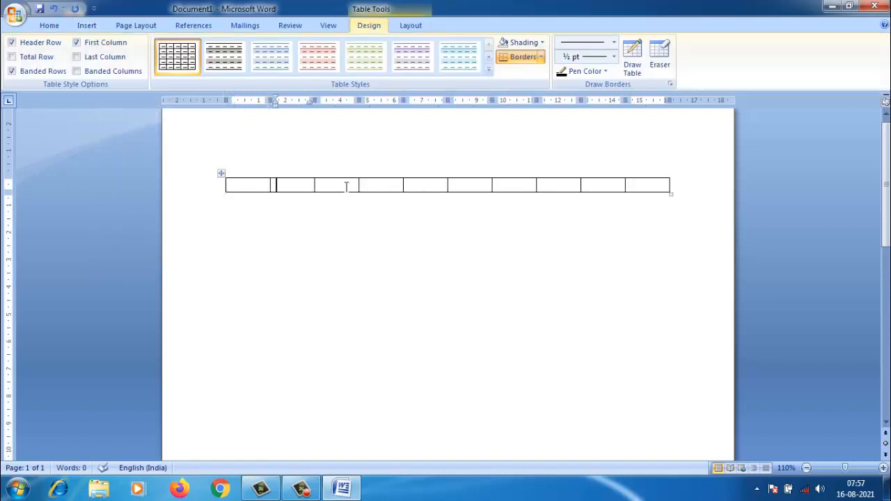
Add one row above the table's only row and another below the new row.
left_click(292, 186)
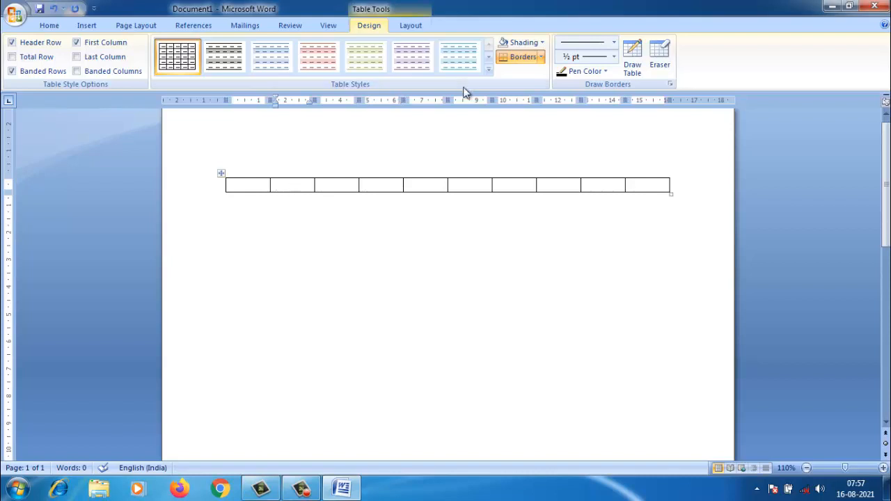
left_click(411, 26)
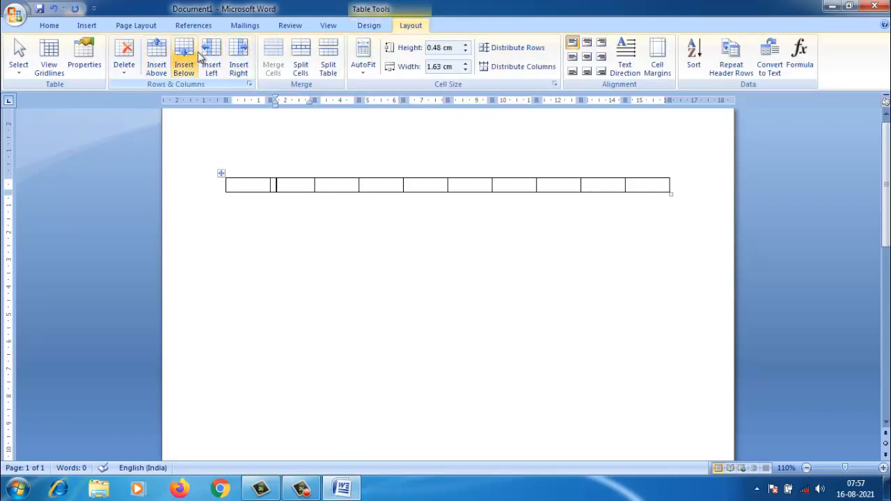
left_click(157, 59)
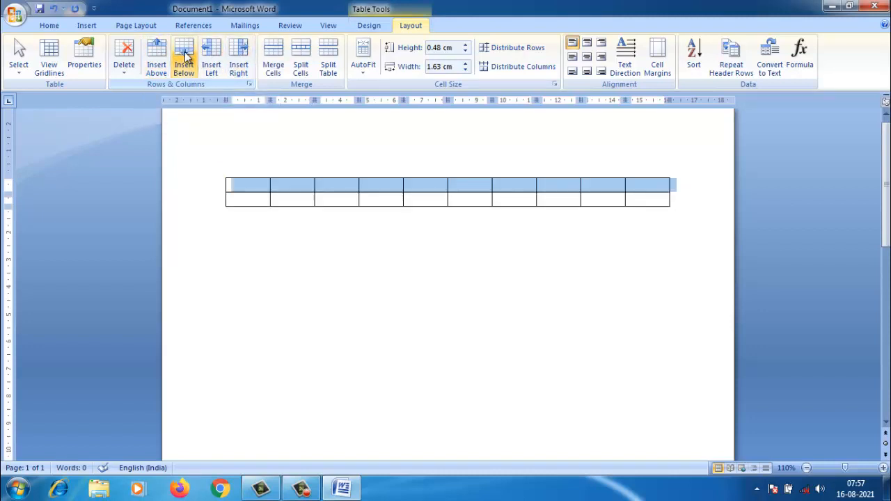
left_click(185, 58)
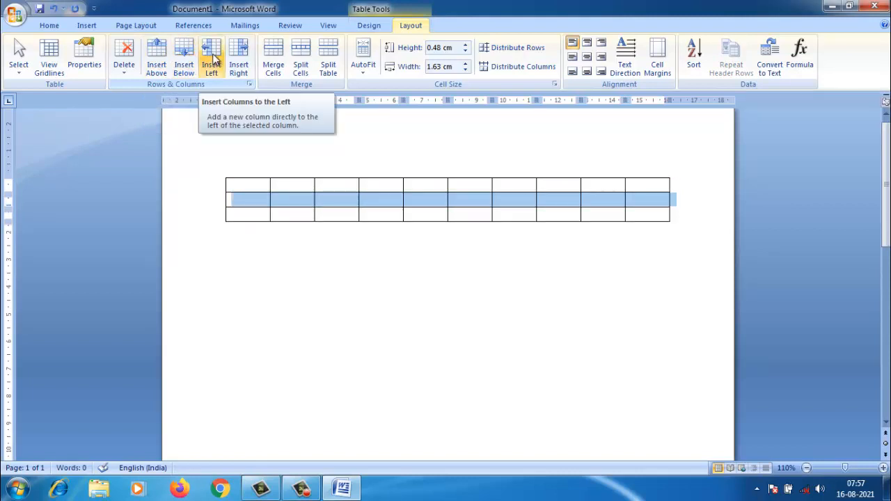
Try inserting columns to the left with the whole middle row selected, and undo the insertion.
left_click(213, 60)
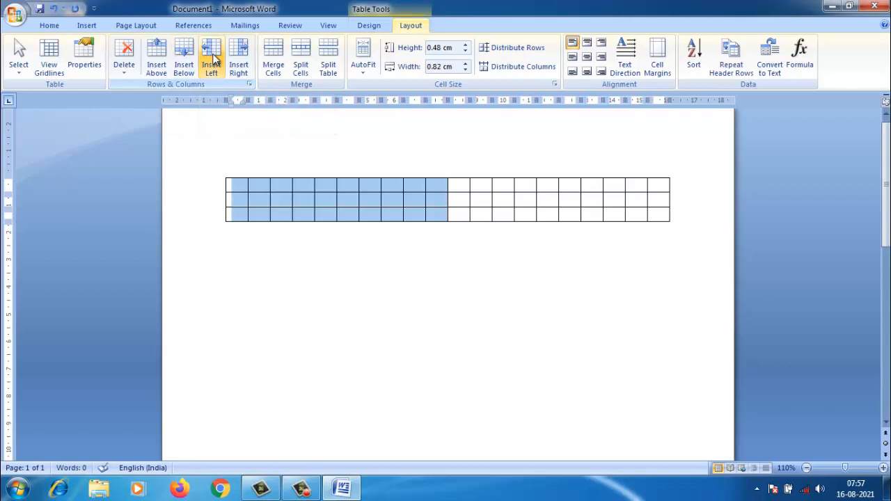
key("ctrl+z")
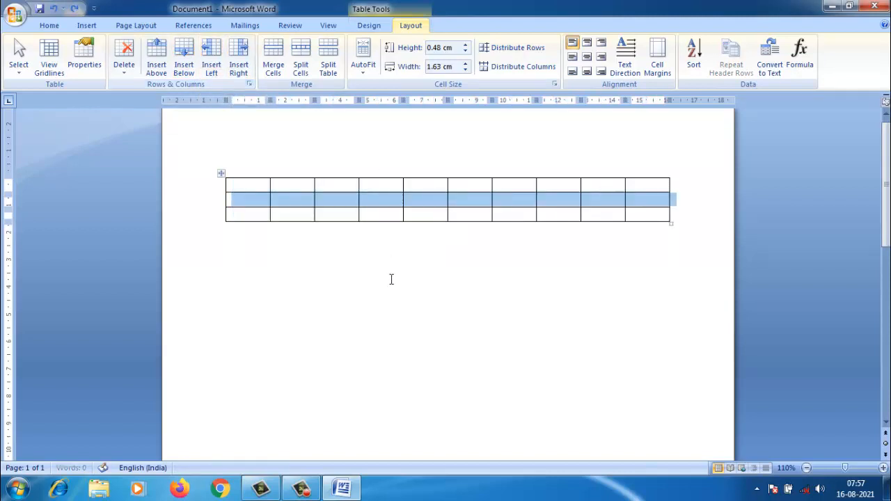
left_click(732, 244)
Try inserting a column to the right of the table's last column, and undo it.
left_click(640, 188)
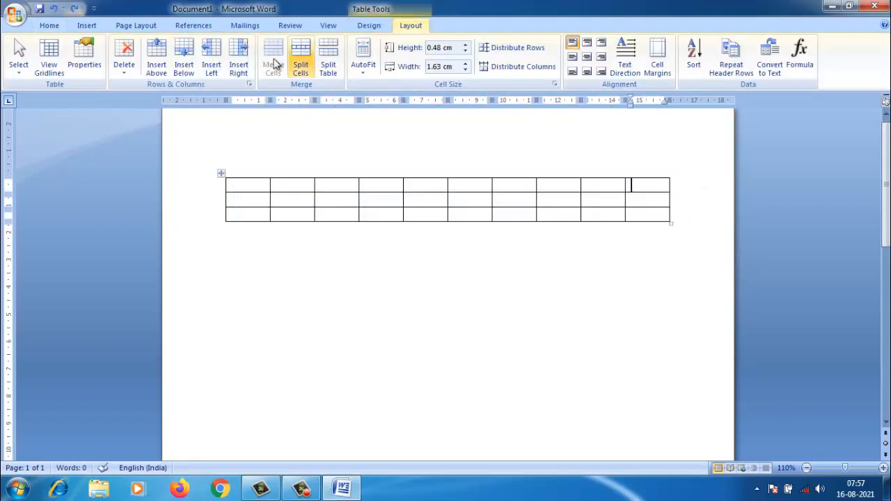
left_click(240, 59)
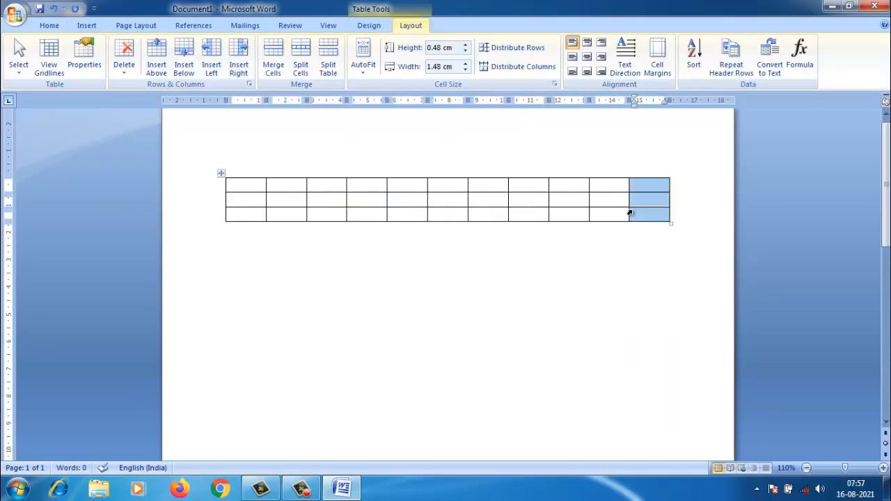
key("ctrl+z")
Try inserting a column to the left of the table's first column, and undo it.
left_click(235, 183)
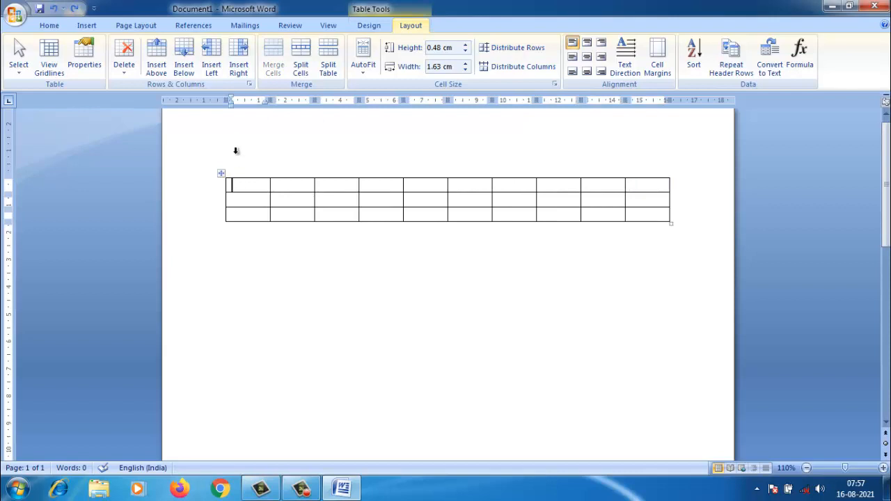
left_click(214, 63)
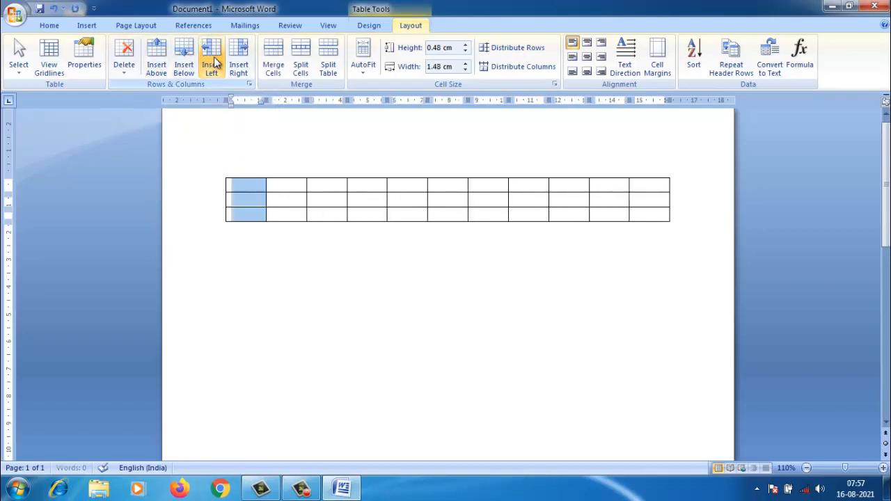
key("ctrl+z")
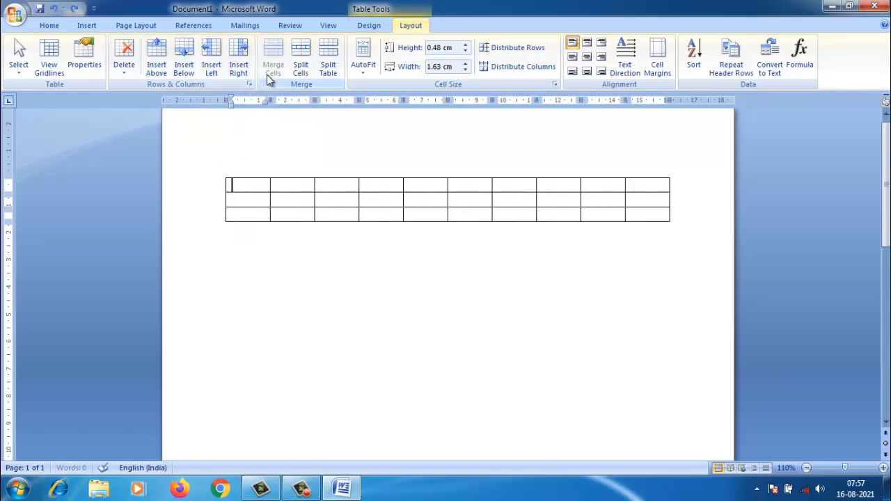
Select the middle row and split the table there, leaving the first row as a separate table.
left_click(318, 176)
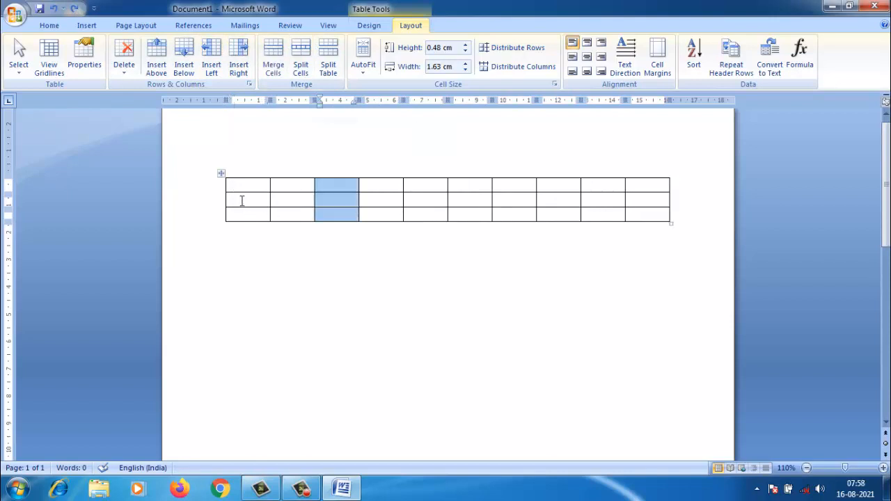
left_click_drag(241, 198, 635, 202)
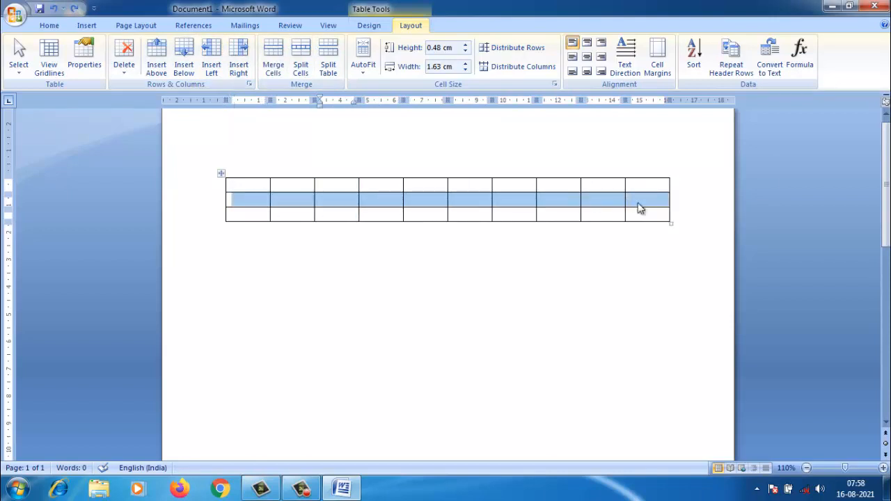
left_click(331, 57)
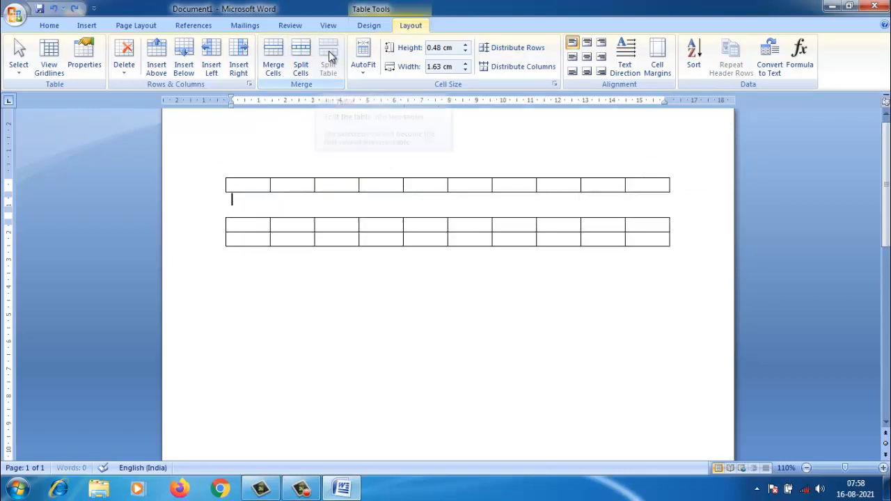
Select the last row of the lower table and split it off into its own separate table.
left_click(362, 283)
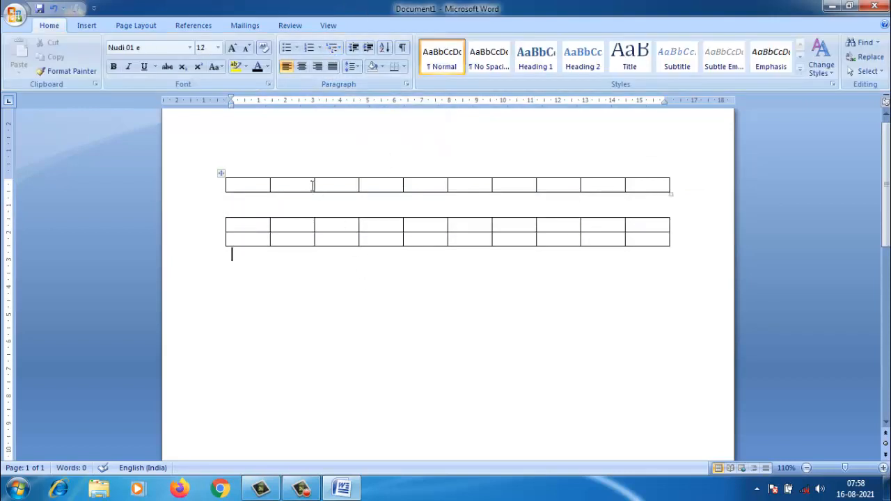
left_click_drag(225, 238, 641, 241)
left_click(410, 26)
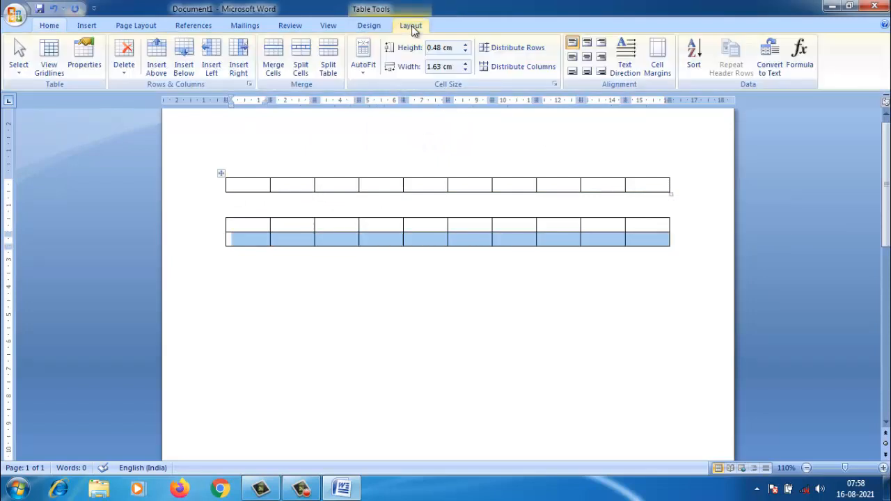
left_click(332, 63)
left_click(430, 295)
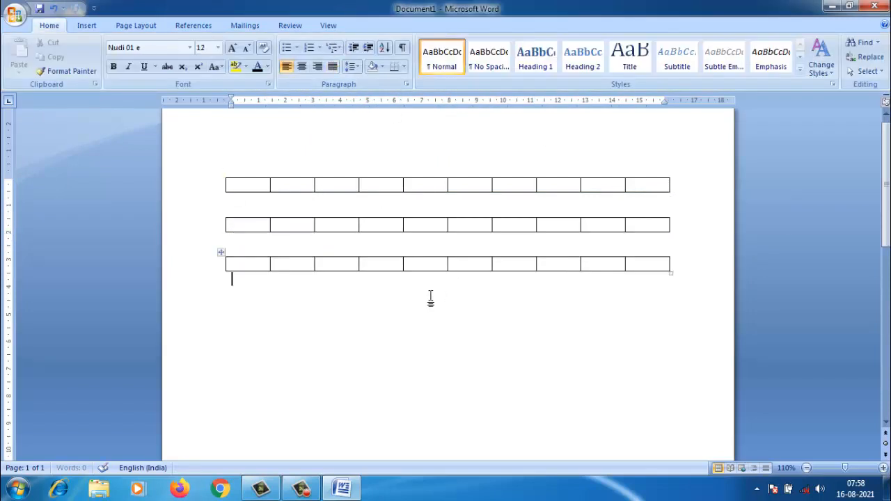
Fill the first four cells of the first table with ಗುರು, ಹೆಸರು, ವರ್ಗ and ವಿಷಯ.
left_click(249, 240)
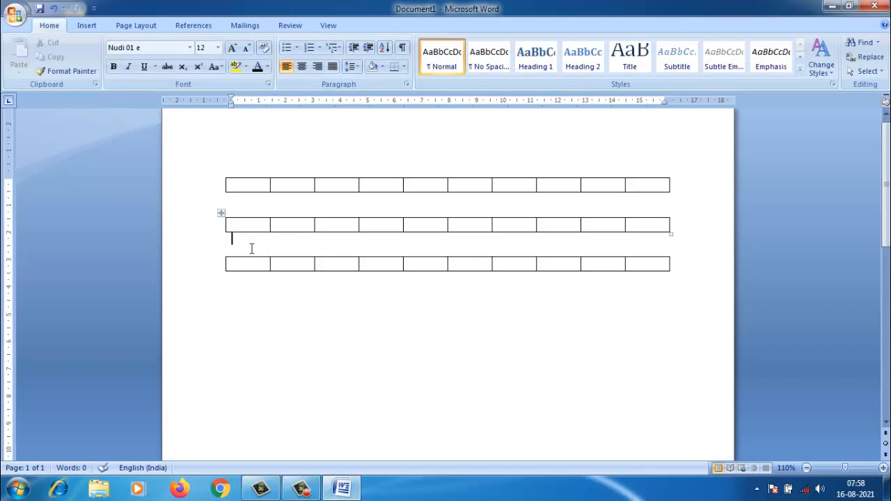
left_click(247, 187)
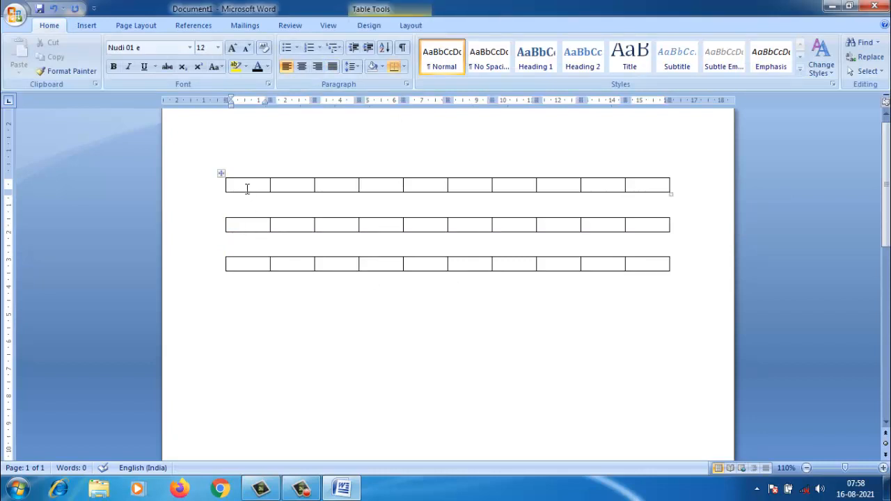
type("ಗುರು")
key("Tab")
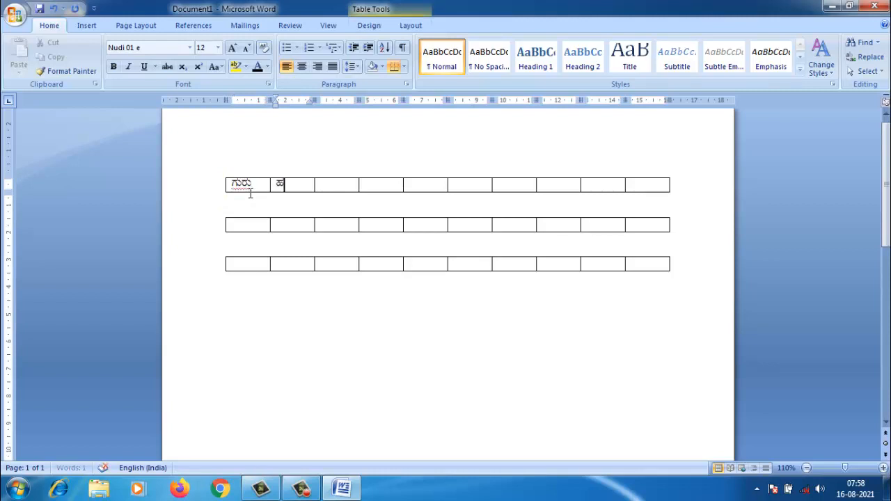
type("ಹೆಸರು")
key("Tab")
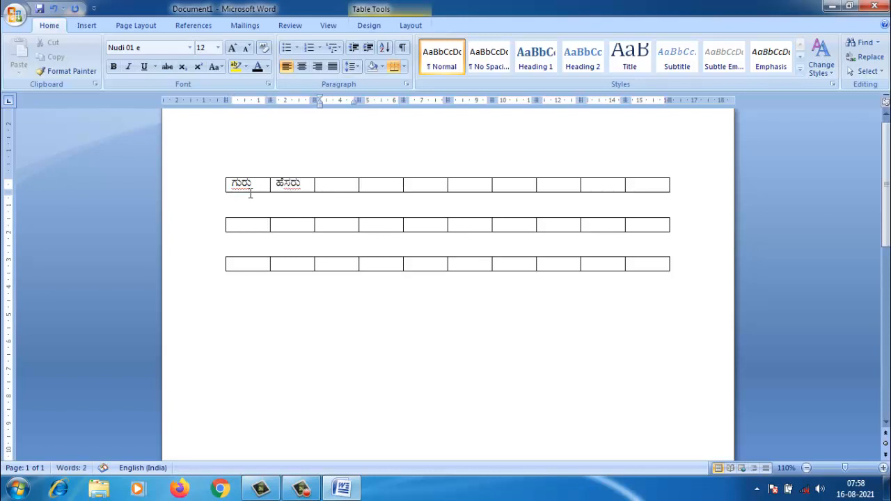
type("ವರ್ಗ")
key("Tab")
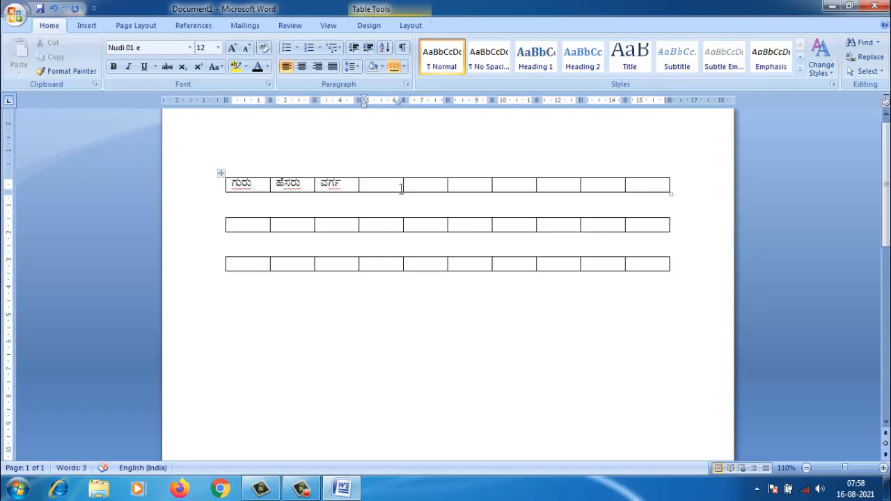
type("ವಿಷಯ")
key("Tab")
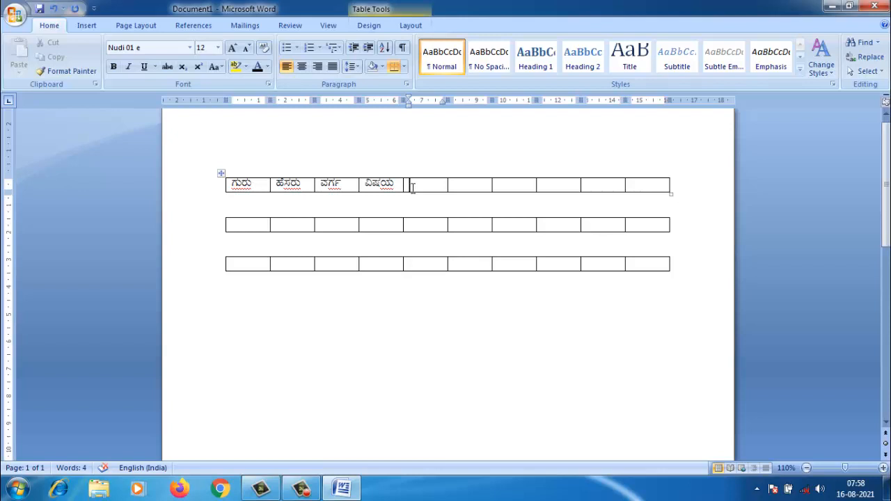
left_click(686, 327)
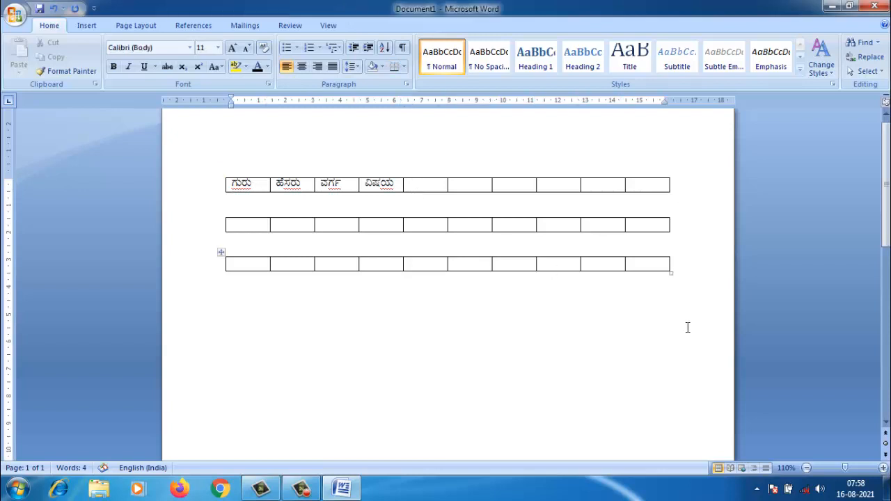
Insert ten rows below the single row of the third table.
left_click(641, 267)
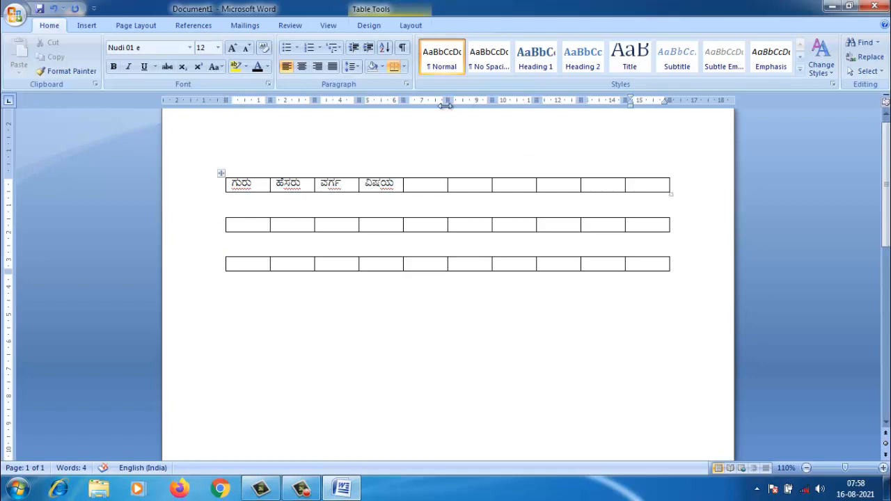
left_click(410, 27)
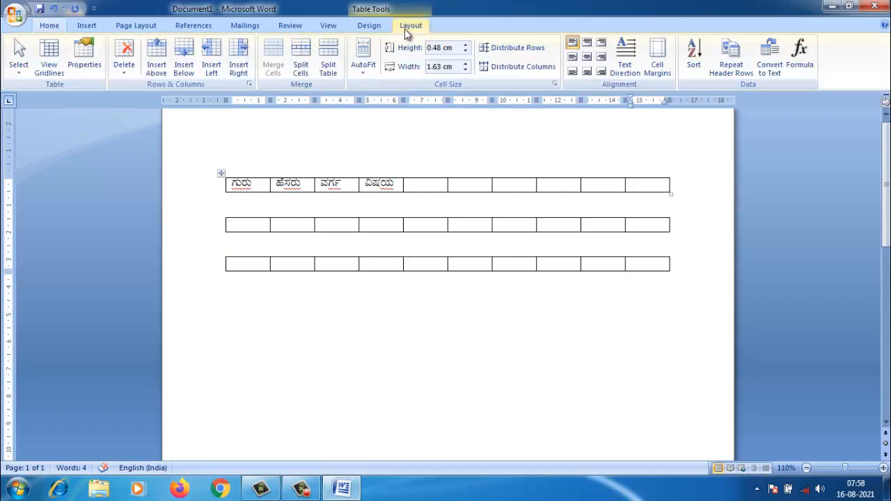
left_click(188, 75)
left_click(188, 74)
left_click(188, 74)
double_click(188, 75)
left_click(188, 74)
double_click(188, 74)
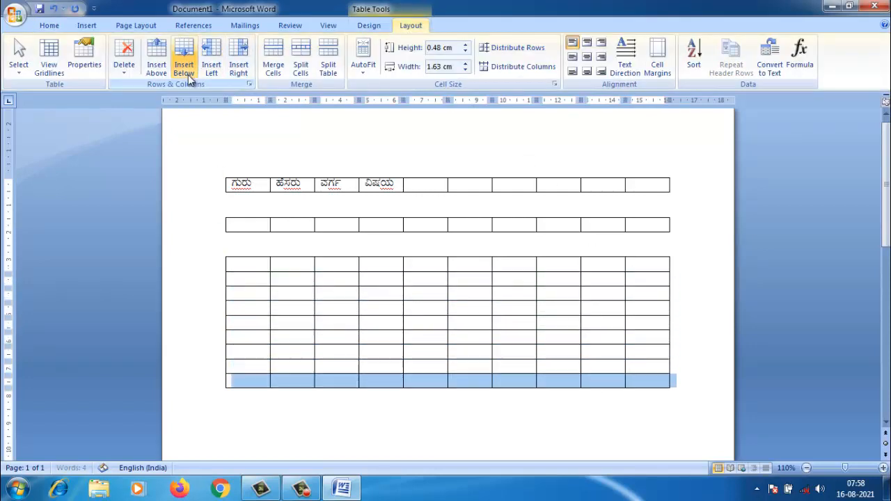
left_click(188, 74)
left_click(188, 75)
scroll(634, 387, "down", 2)
left_click(620, 398)
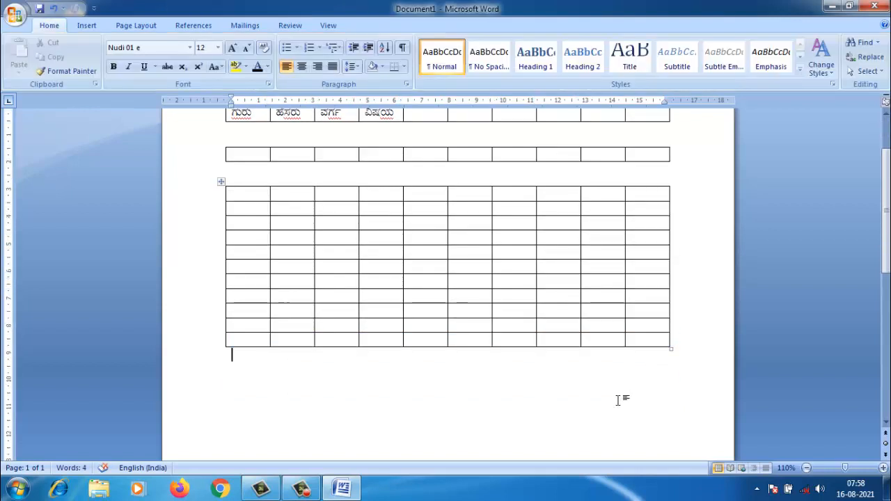
scroll(599, 390, "up", 2)
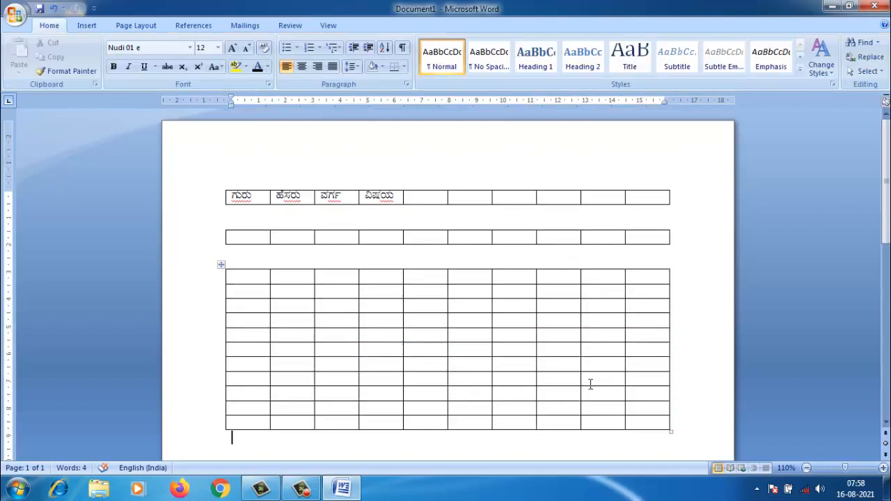
left_click(229, 187)
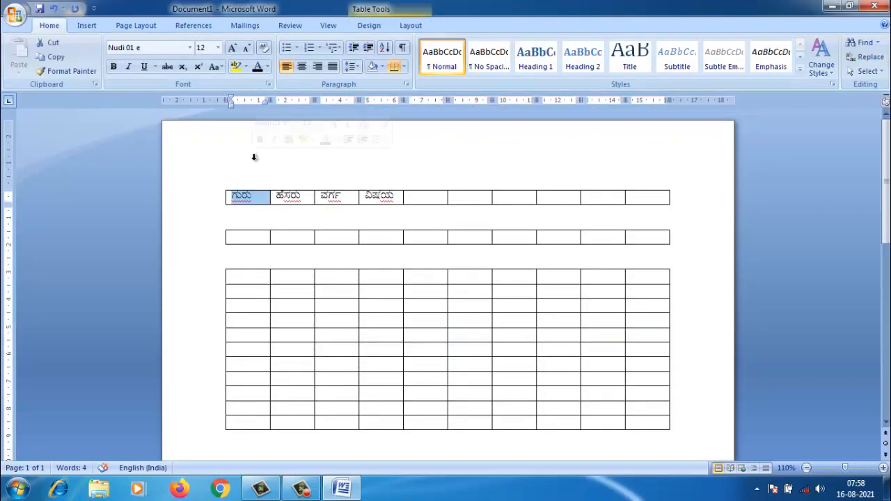
left_click(220, 236)
left_click(216, 257)
left_click(341, 338)
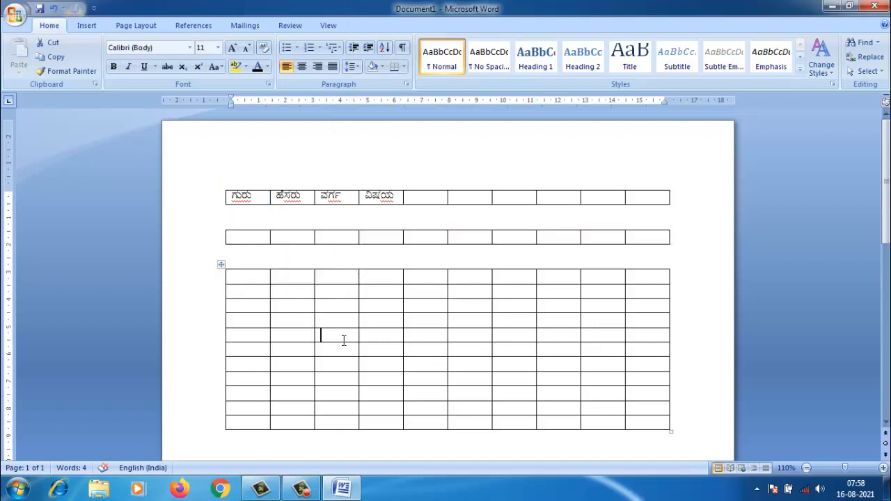
Add four blank lines between the second and third tables to space them apart.
scroll(447, 369, "down", 2)
left_click(436, 190)
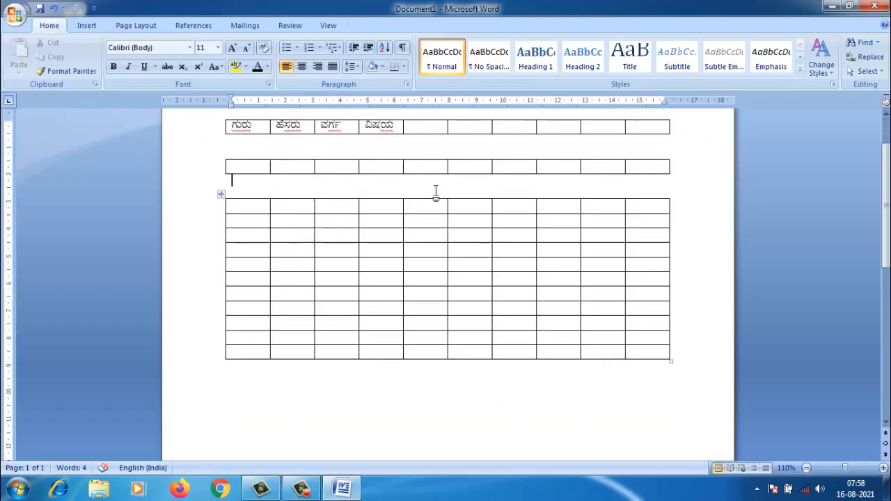
key("Return")
key("Return")
key("Return")
key("Return")
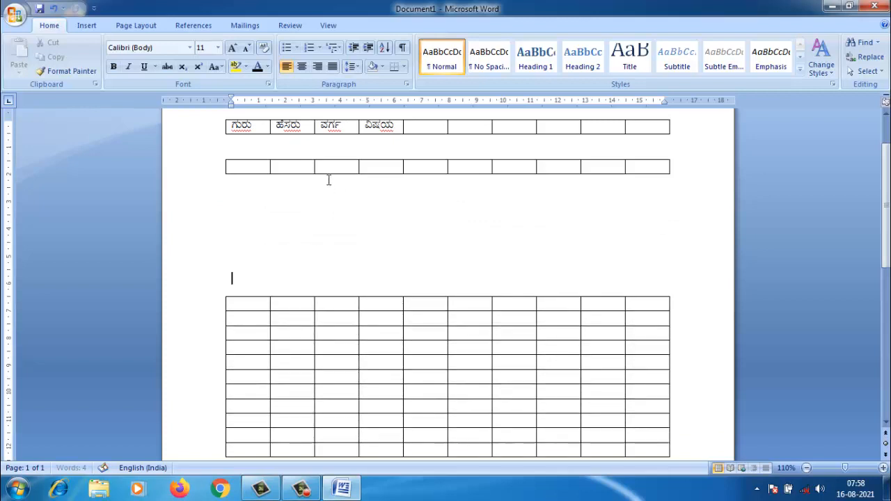
Add several blank lines between the first and second tables to space them apart.
left_click(324, 152)
key("Return")
key("Return")
key("Return")
key("Return")
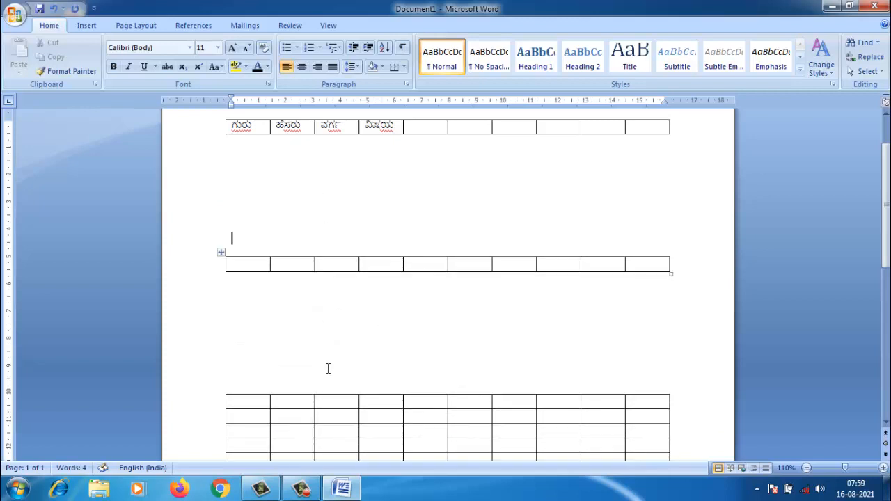
key("Return")
Move the whole first table down the page to just above the second table.
scroll(330, 225, "up", 2)
left_click(242, 178)
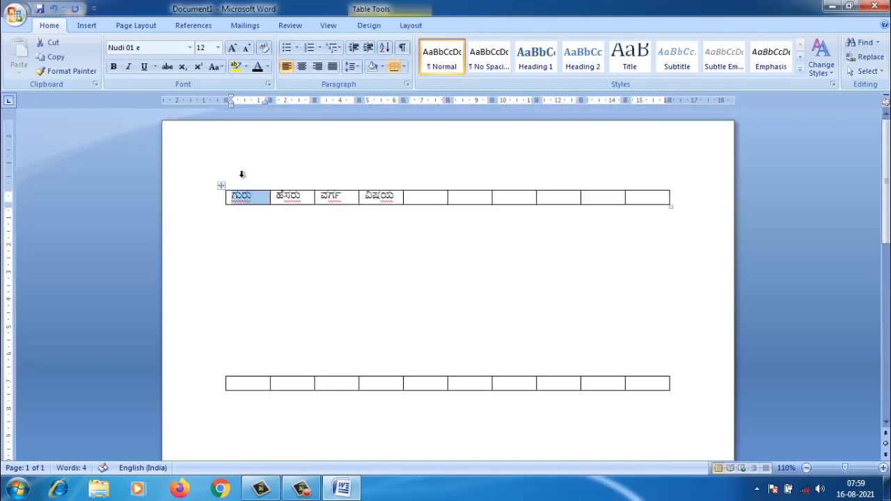
left_click_drag(221, 186, 223, 341)
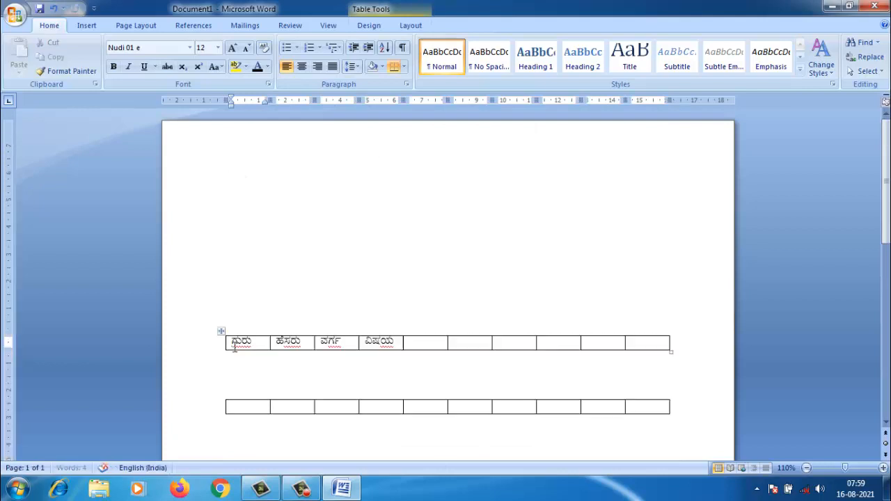
Delete the surplus blank lines between the second and third tables, bringing the third table closer.
scroll(334, 314, "down", 5)
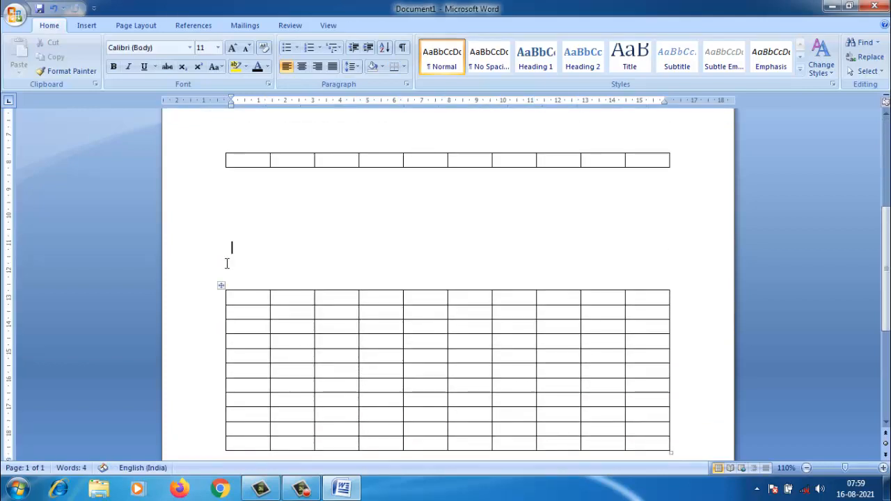
key("BackSpace")
key("BackSpace")
key("BackSpace")
key("BackSpace")
key("BackSpace")
scroll(325, 282, "up", 5)
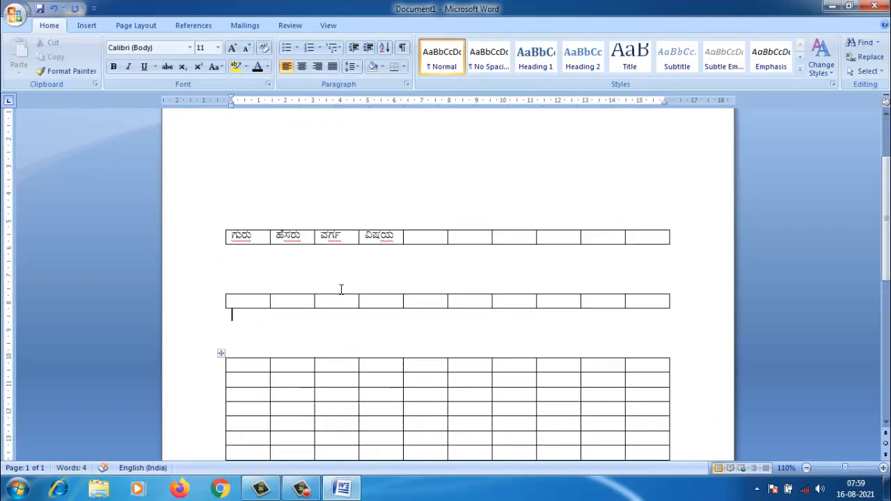
scroll(514, 320, "down", 2)
scroll(517, 322, "up", 2)
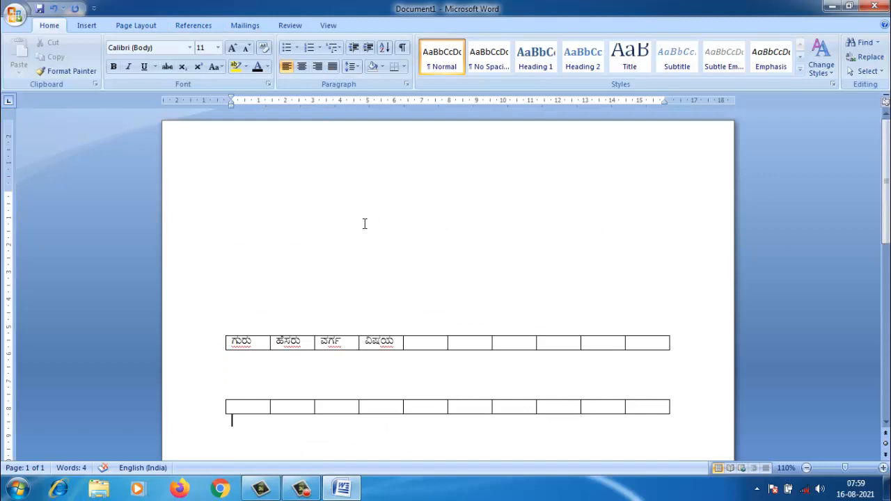
Set the page colour to the standard yellow.
left_click(136, 25)
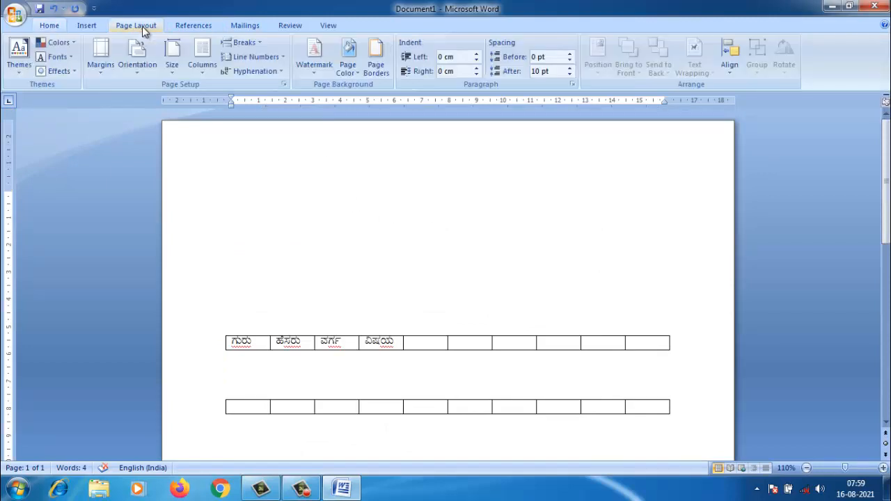
left_click(347, 63)
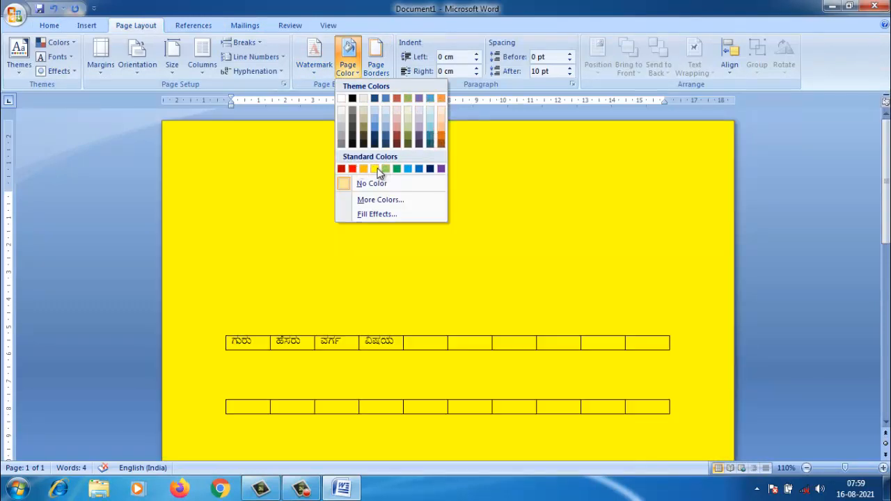
left_click(378, 169)
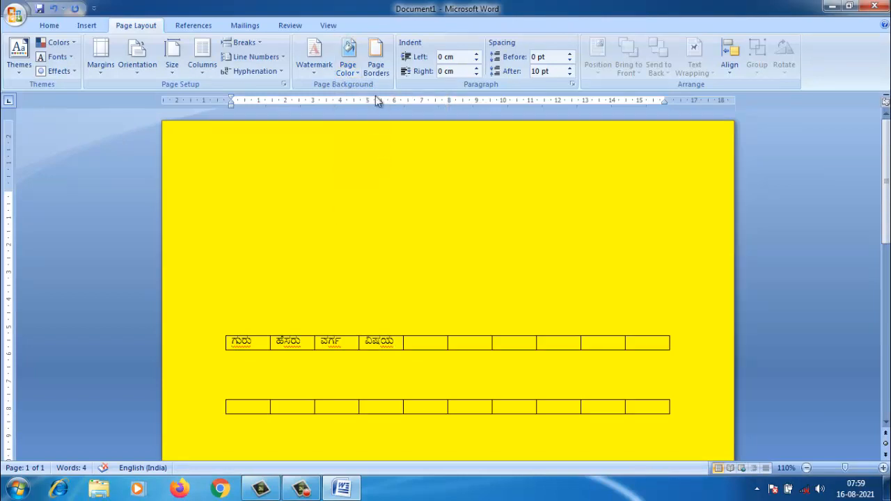
Fill the page background with the Daybreak preset gradient from the fill effects.
left_click(355, 73)
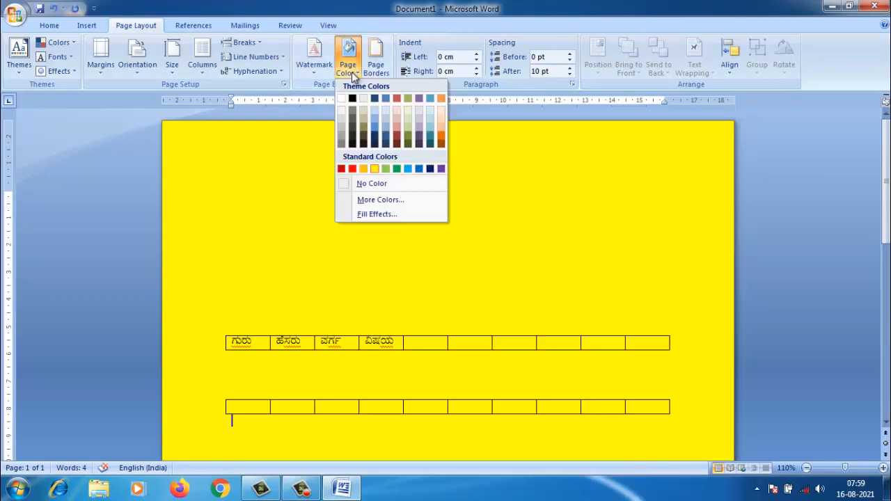
left_click(381, 214)
left_click(476, 272)
left_click(477, 300)
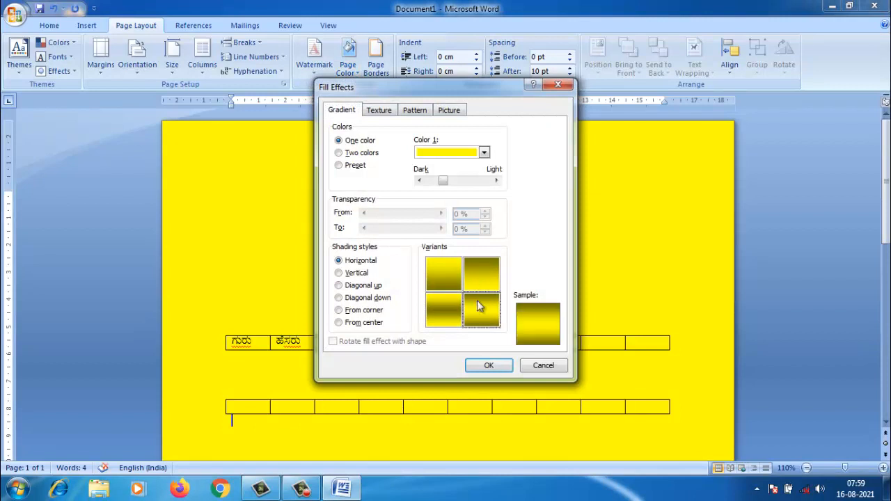
left_click(363, 154)
left_click(356, 167)
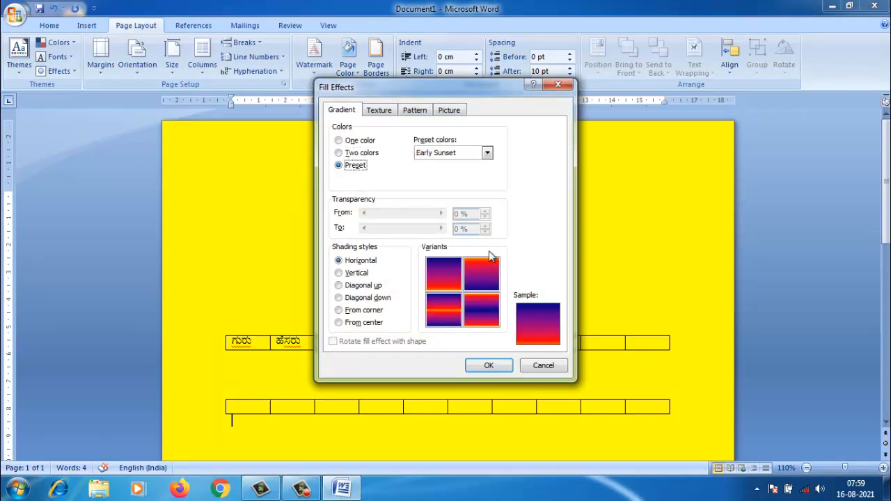
left_click(446, 153)
left_click(445, 189)
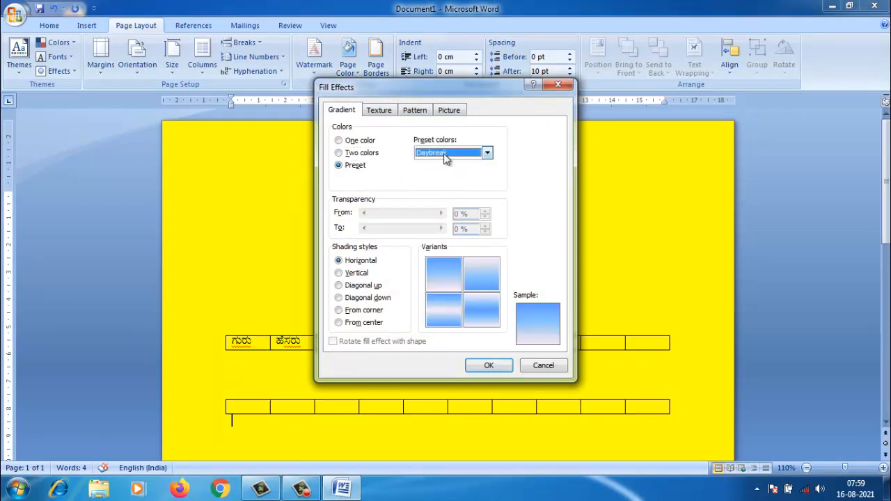
left_click(488, 366)
scroll(474, 348, "down", 7)
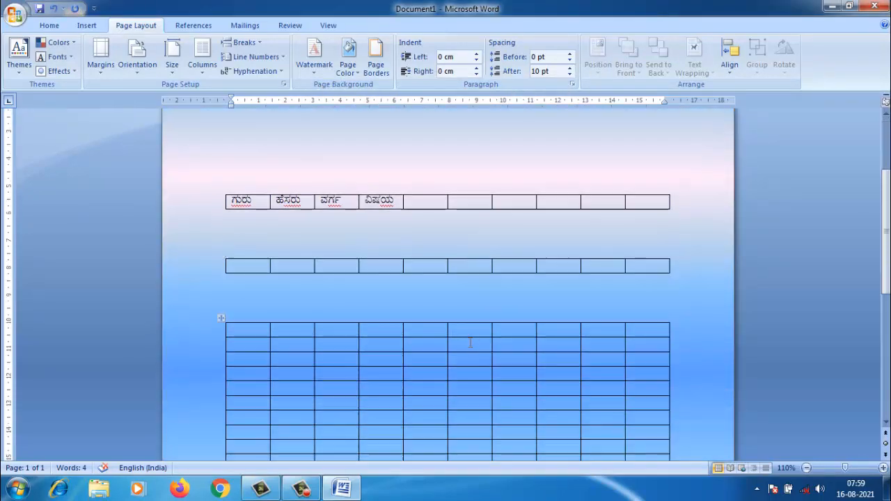
scroll(472, 338, "down", 3)
scroll(472, 338, "up", 10)
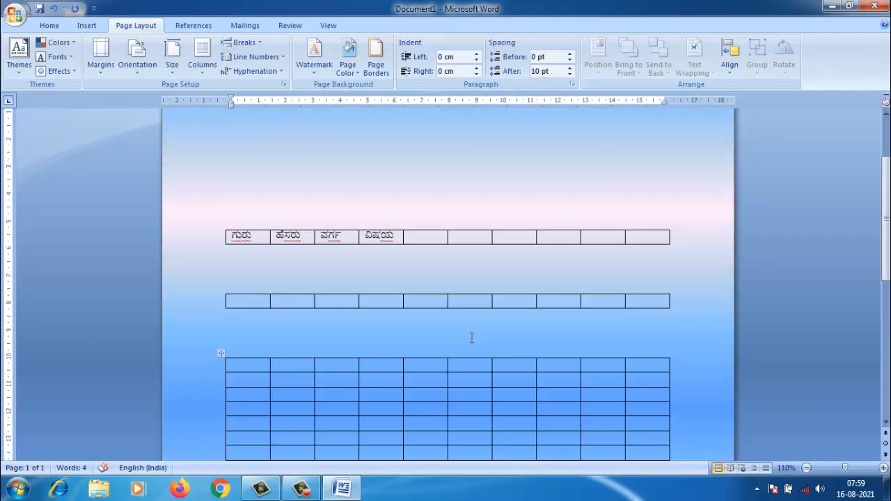
Add a page border with the thick-and-thin line style around the whole document.
left_click(379, 76)
scroll(440, 242, "down", 3)
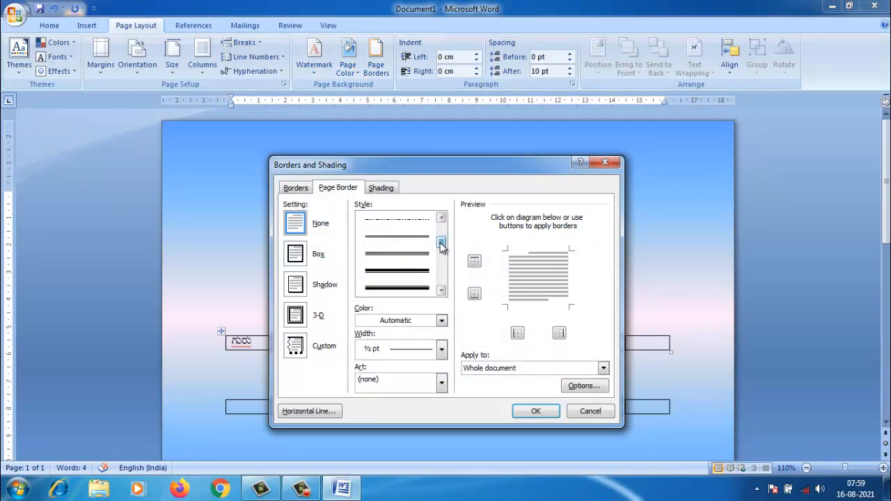
left_click(421, 263)
left_click(535, 410)
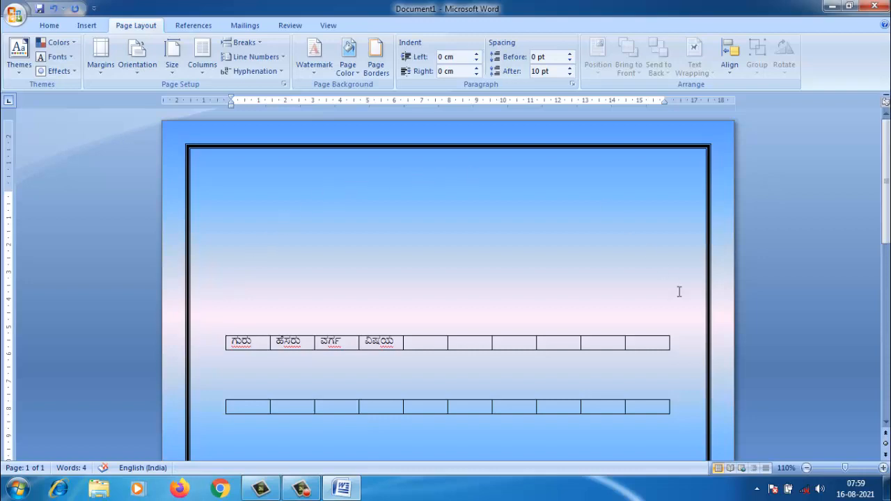
Start a new WordArt in the black arched style and clear its placeholder text.
left_click(90, 26)
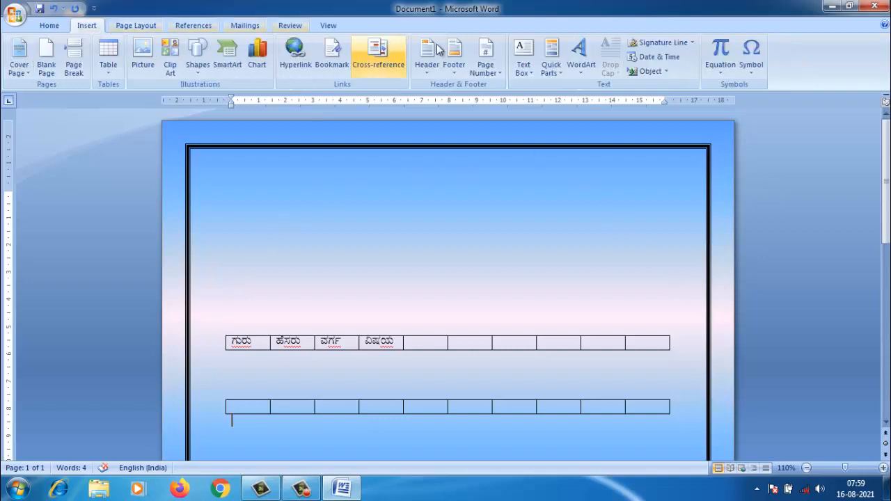
left_click(579, 64)
left_click(677, 95)
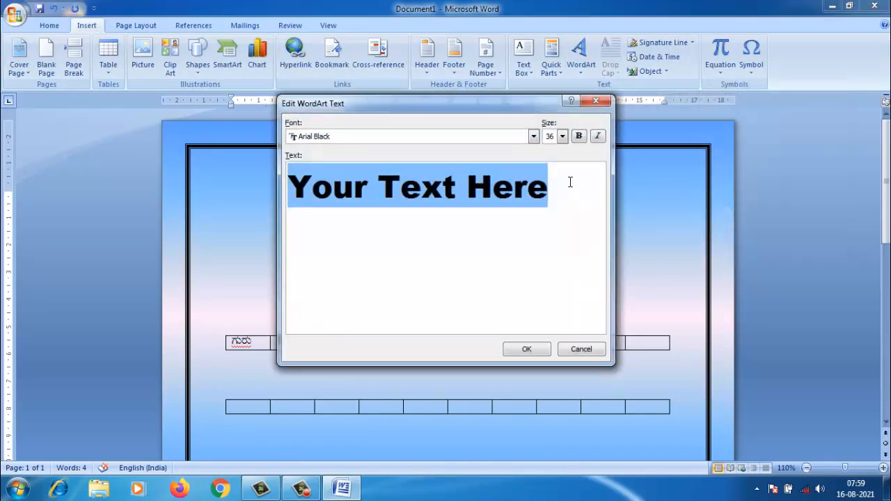
key("BackSpace")
type("UÀ")
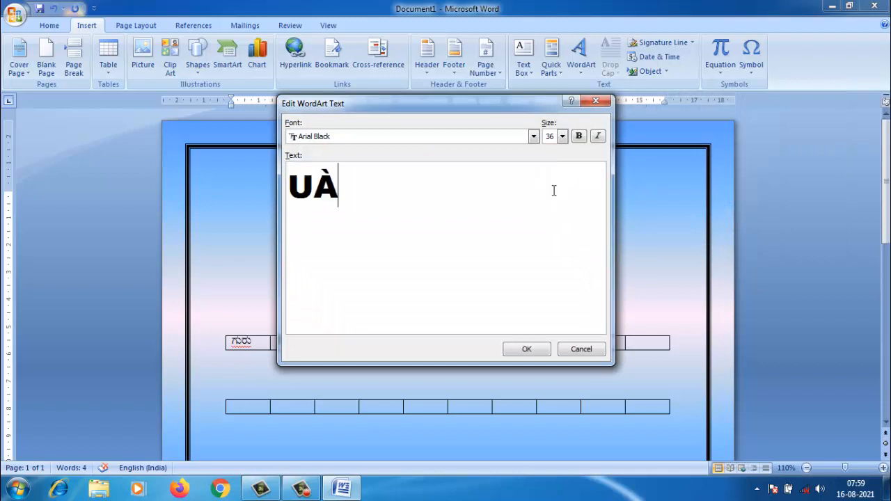
key("BackSpace")
key("BackSpace")
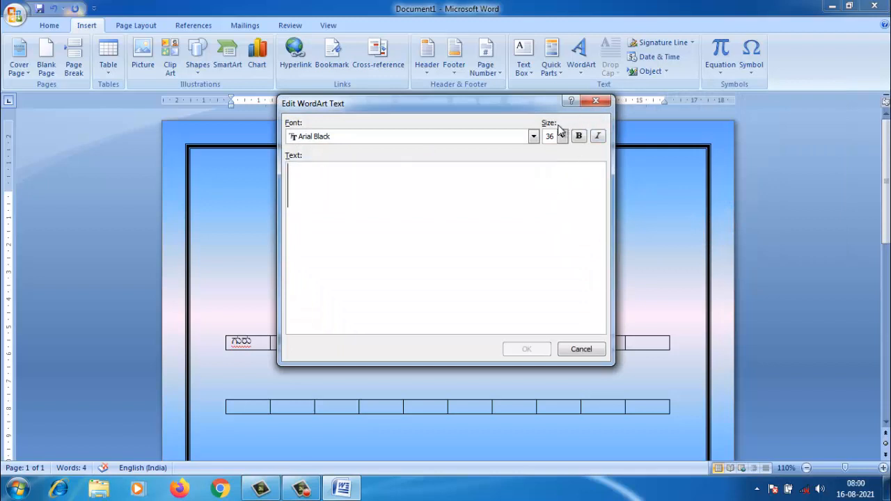
Set the WordArt font to Nudi 24 e and enter the Kannada word ಗುರು as its text.
left_click(533, 137)
left_click_drag(534, 182, 534, 184)
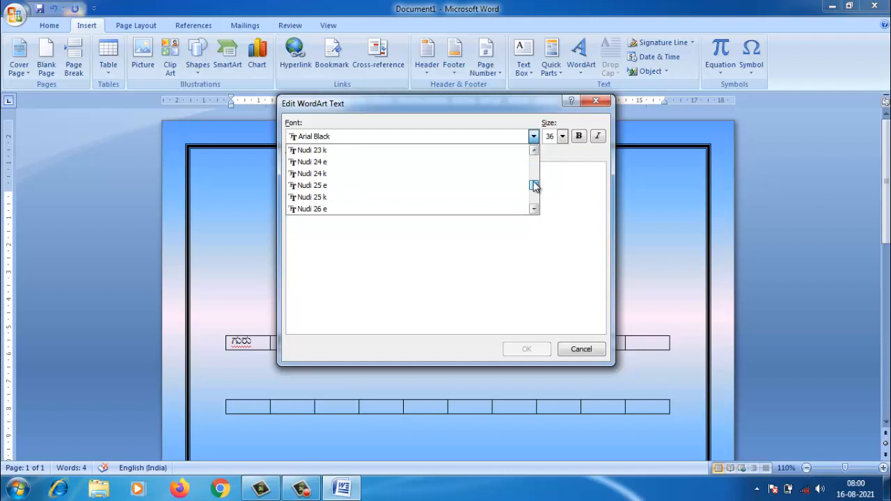
left_click(368, 164)
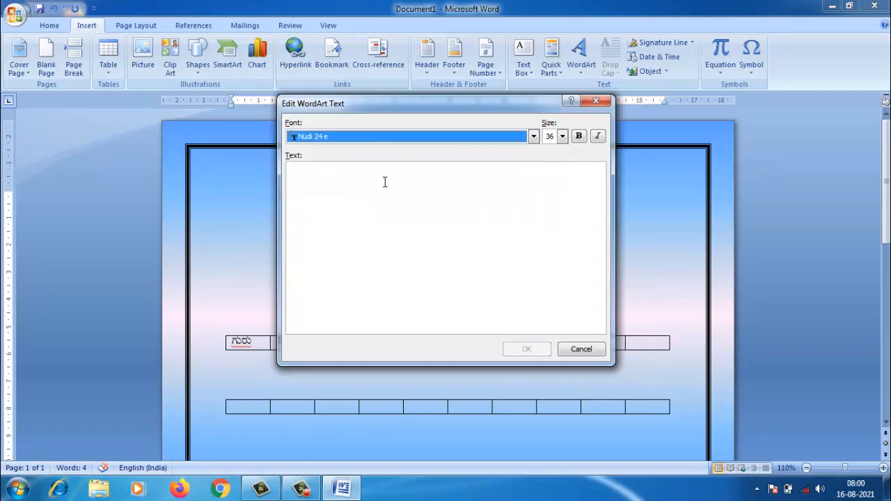
left_click(384, 182)
type("guru")
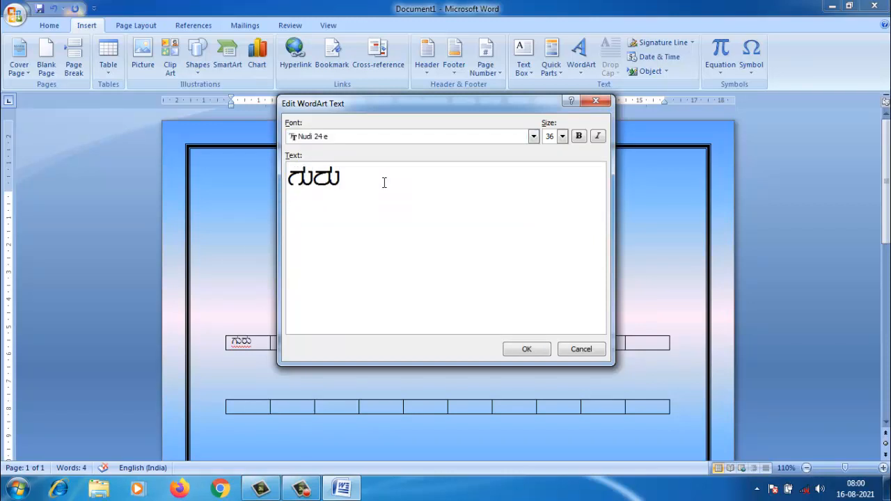
Erase the WordArt text and enter ಗುರು again.
type("ap")
key("BackSpace")
key("BackSpace")
key("BackSpace")
key("BackSpace")
key("BackSpace")
key("BackSpace")
type("guru")
Change the WordArt font to Arial Unicode MS.
left_click(533, 137)
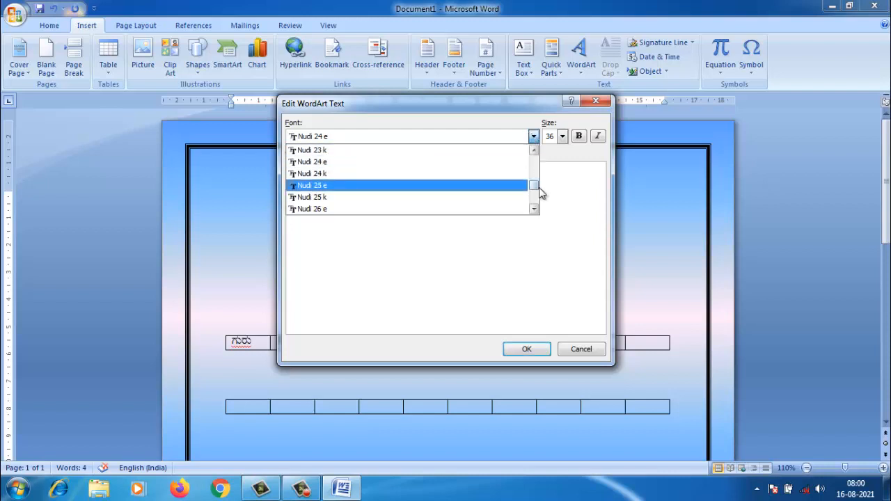
left_click_drag(535, 186, 534, 154)
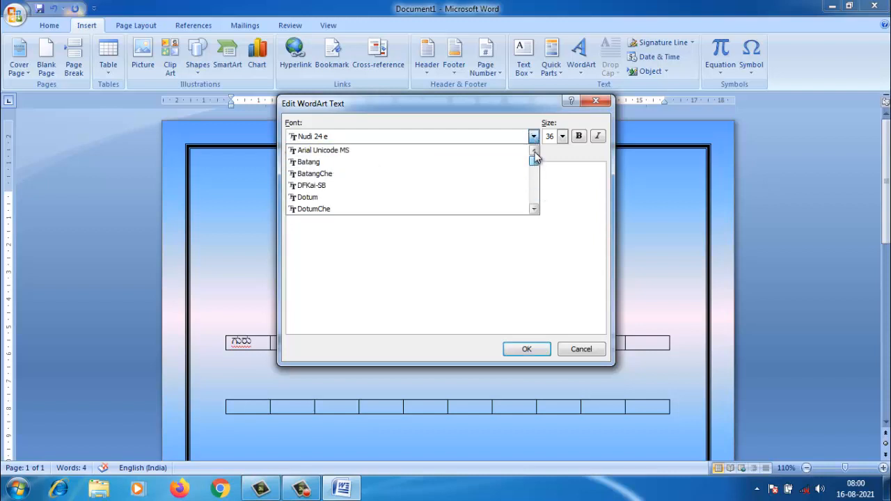
left_click(362, 150)
Restore the Nudi 5.0 window from the notification area and return to editing the WordArt text.
left_click(757, 489)
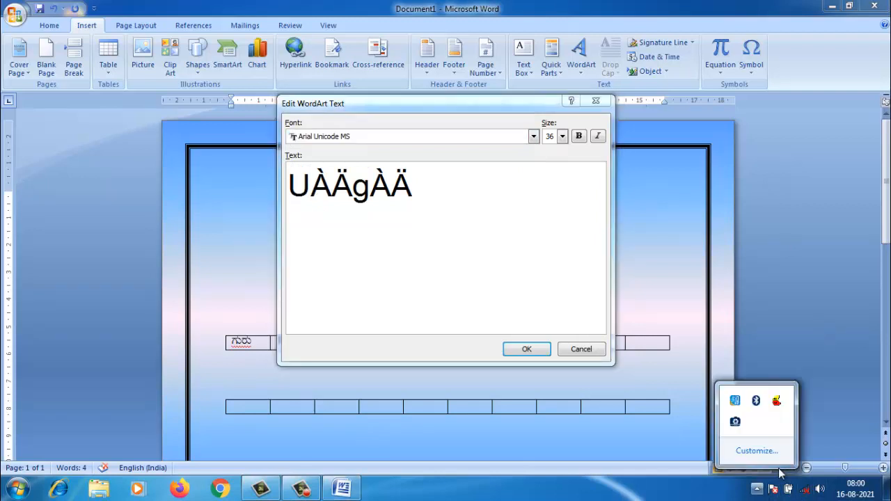
left_click(781, 400)
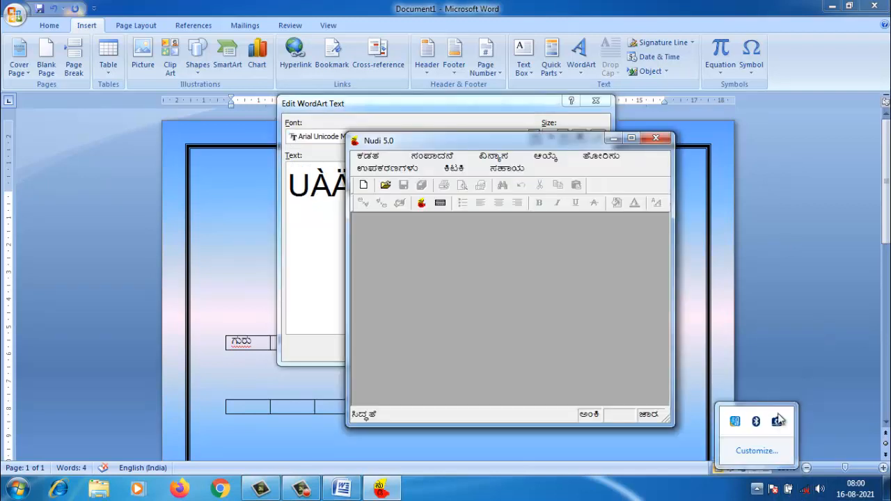
left_click(341, 227)
Try different Nudi fonts on the WordArt text, ending with Nudi 06 e.
left_click_drag(415, 188, 267, 192)
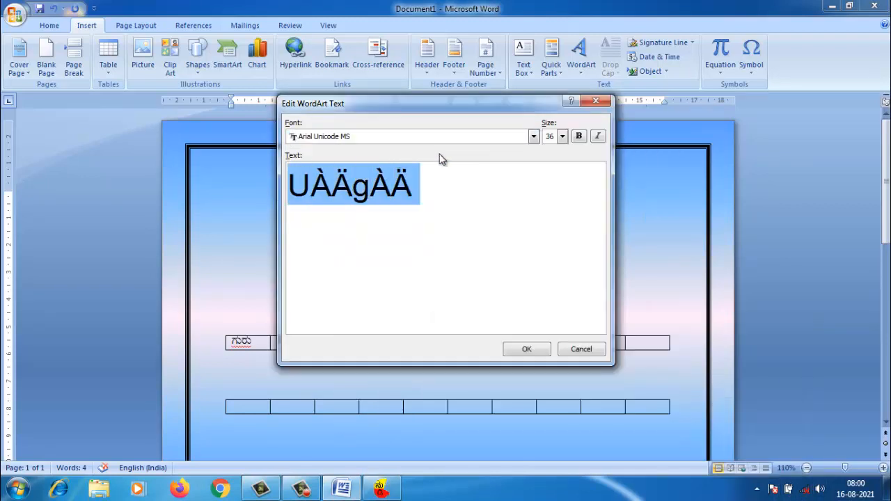
left_click(534, 137)
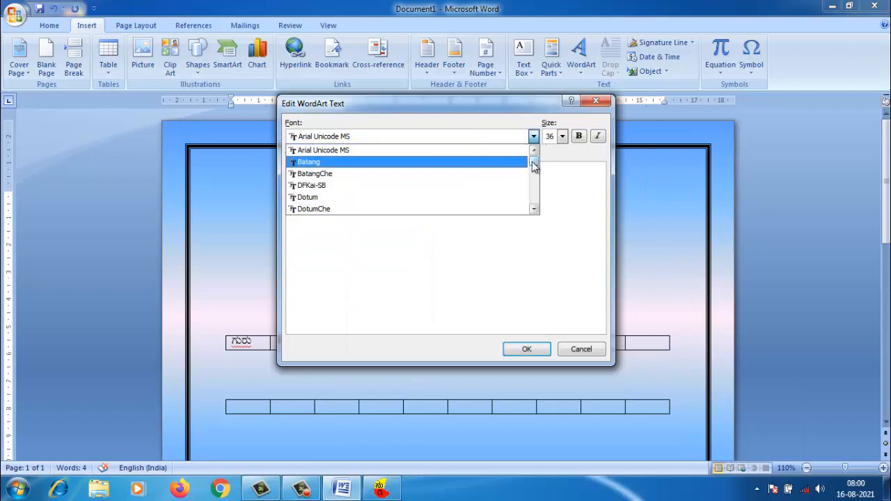
left_click_drag(534, 162, 534, 187)
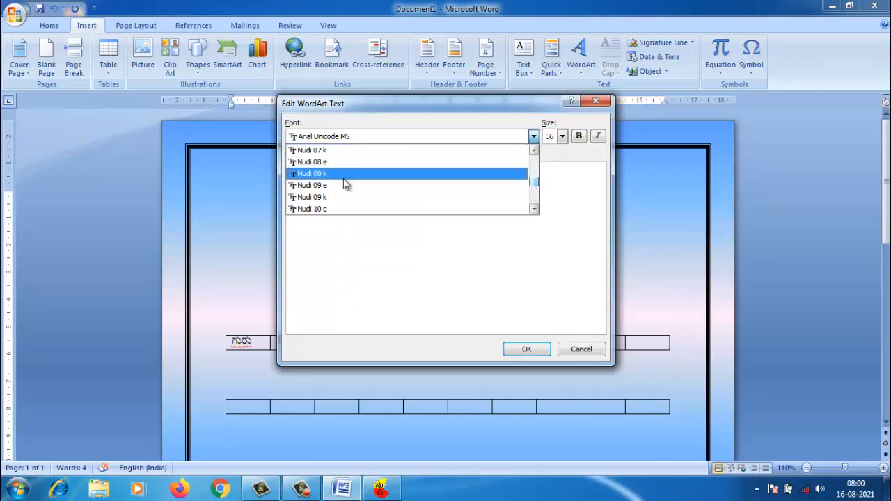
left_click(344, 178)
left_click_drag(413, 183, 282, 187)
left_click(534, 137)
left_click(534, 150)
left_click(534, 149)
left_click(369, 156)
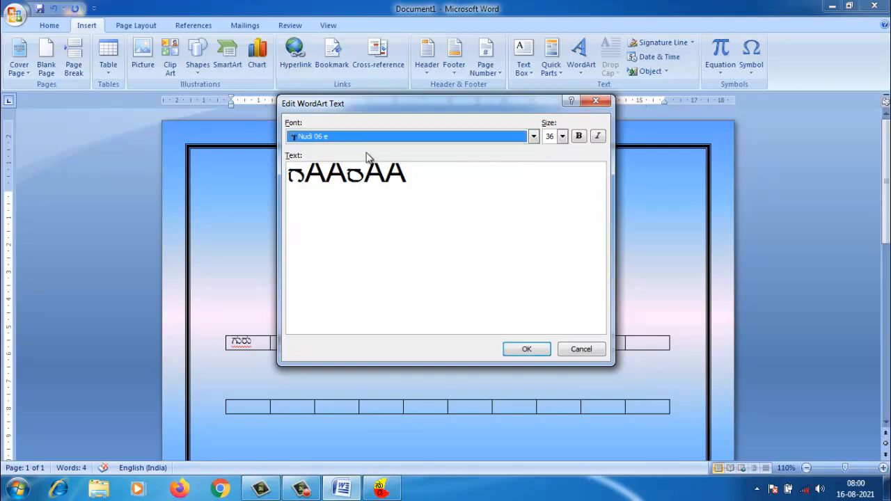
Try replacing the WordArt text with "guru" in Nudi 06 e, and erase it again.
left_click_drag(418, 182, 275, 185)
type("guru")
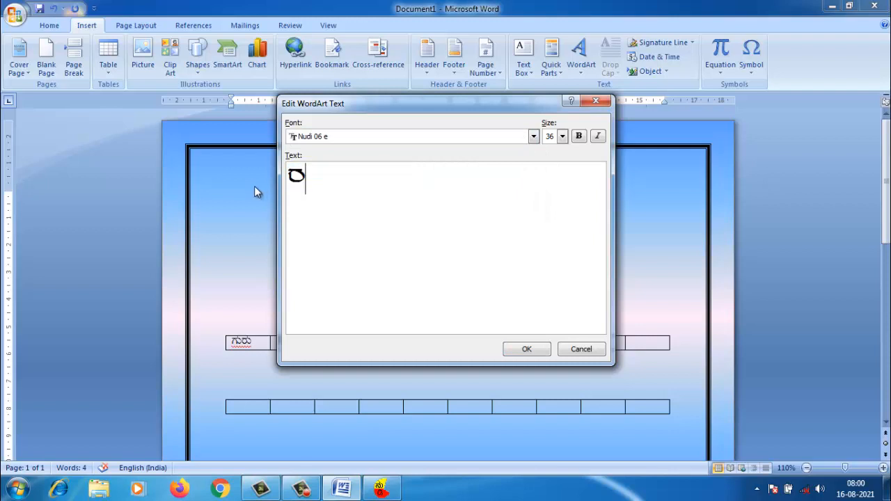
key("BackSpace")
key("BackSpace")
key("BackSpace")
key("BackSpace")
Set the WordArt font to Batang and return to the text entry area.
left_click(533, 136)
left_click_drag(534, 180, 533, 143)
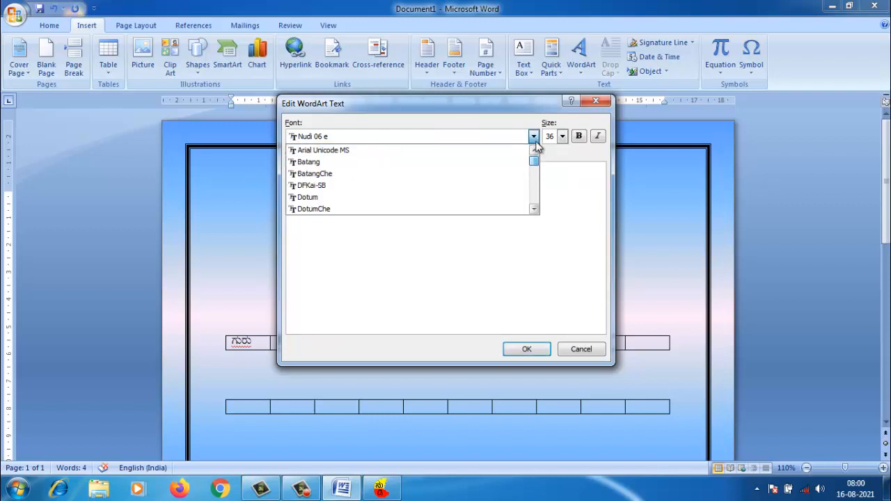
left_click(339, 162)
left_click(345, 188)
Enter "guru computer education" as the WordArt text and insert it into the document.
type("g")
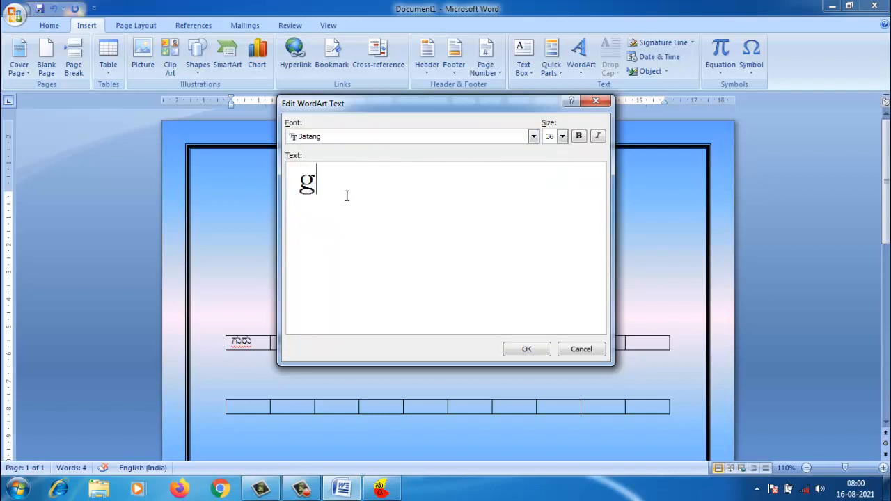
type("uru compu")
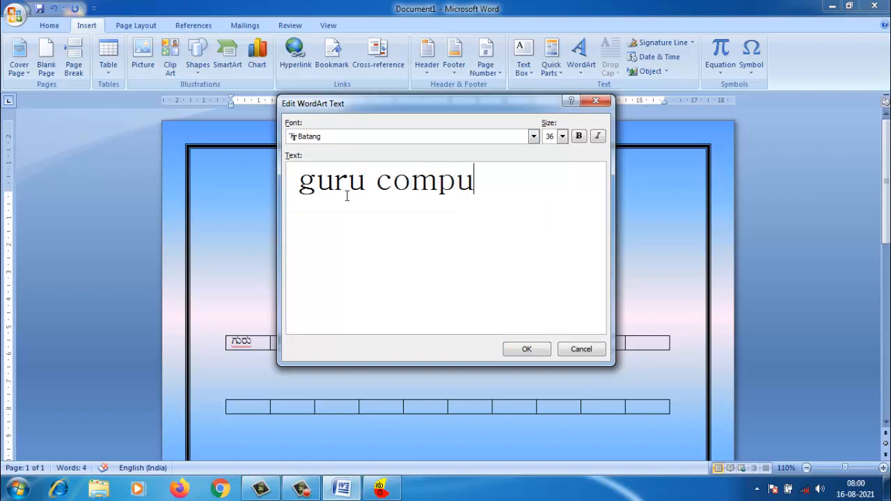
type("tereduca")
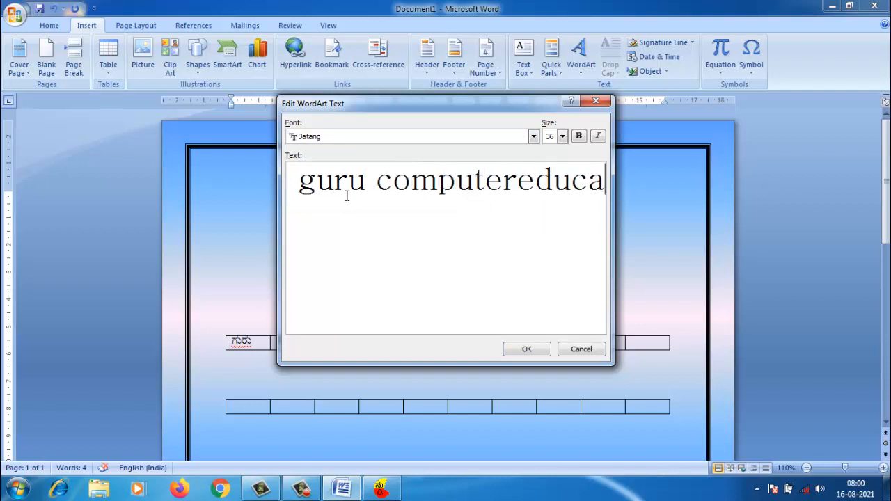
type("tiom")
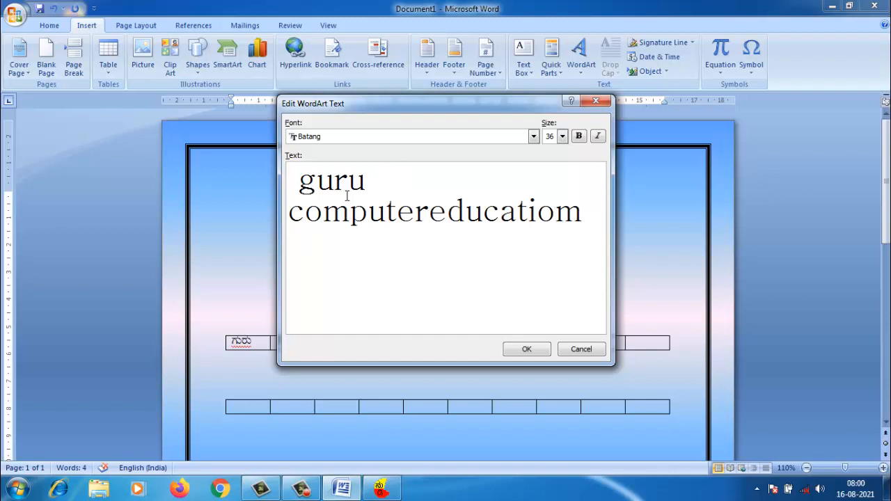
key("BackSpace")
type("n")
left_click(426, 232)
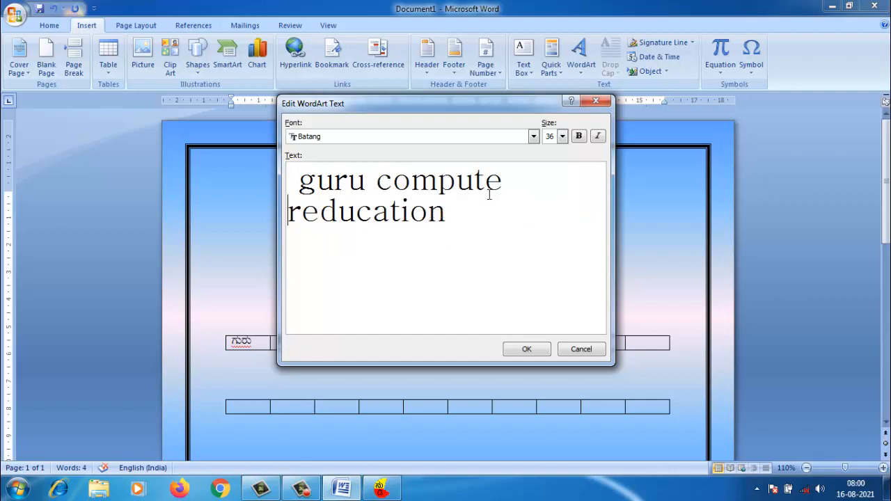
key("BackSpace")
left_click(429, 213)
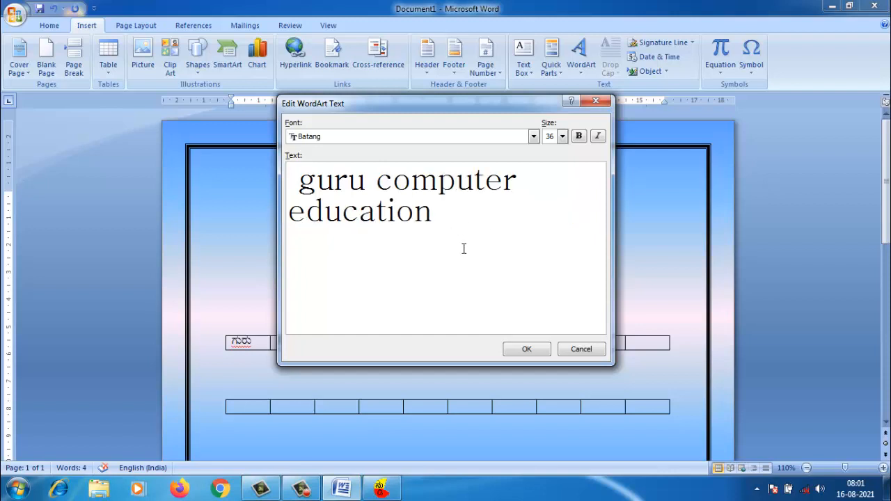
left_click(527, 349)
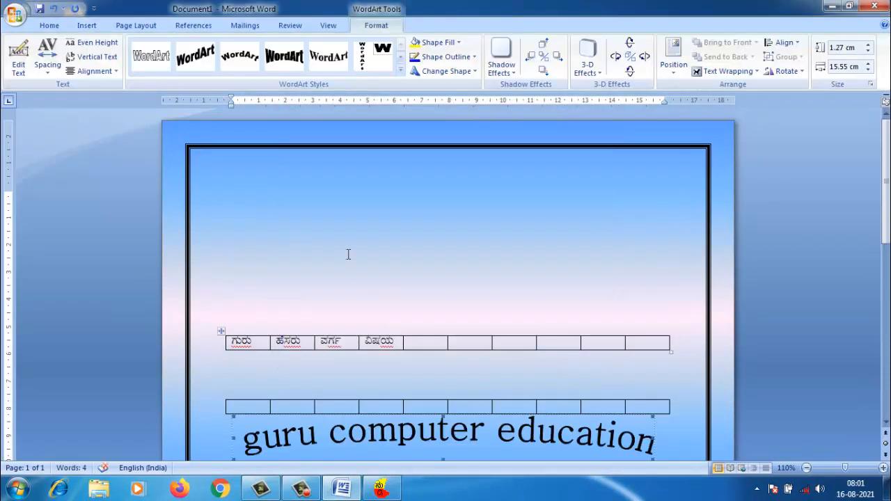
Set the WordArt's text wrapping to In Front of Text and move it to the top of the page, inside the border.
scroll(463, 281, "down", 3)
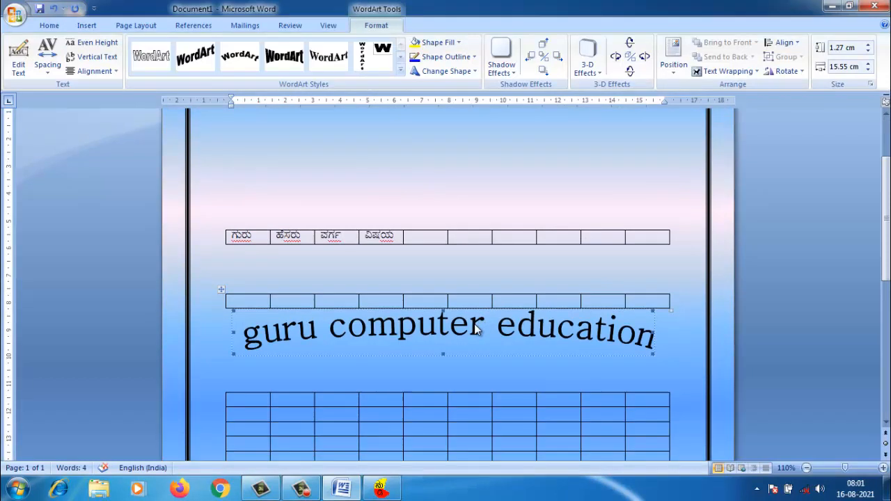
left_click(750, 71)
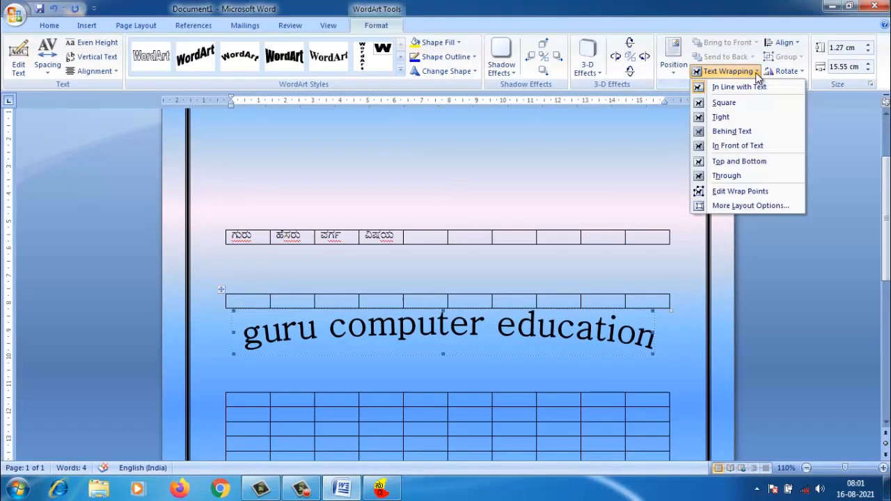
left_click(737, 145)
left_click_drag(533, 327, 536, 167)
left_click_drag(500, 213, 499, 147)
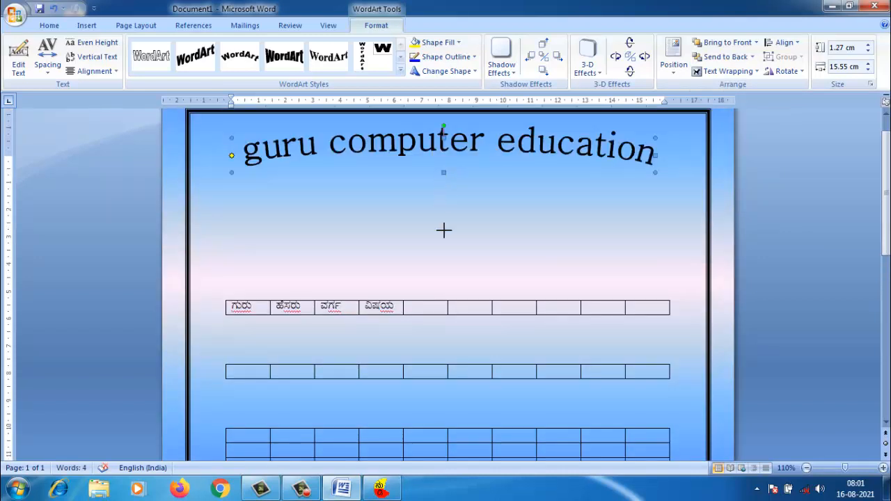
Stretch the WordArt downward to steepen its arch, keeping it above the first table.
left_click_drag(445, 307, 445, 315)
left_click(546, 239)
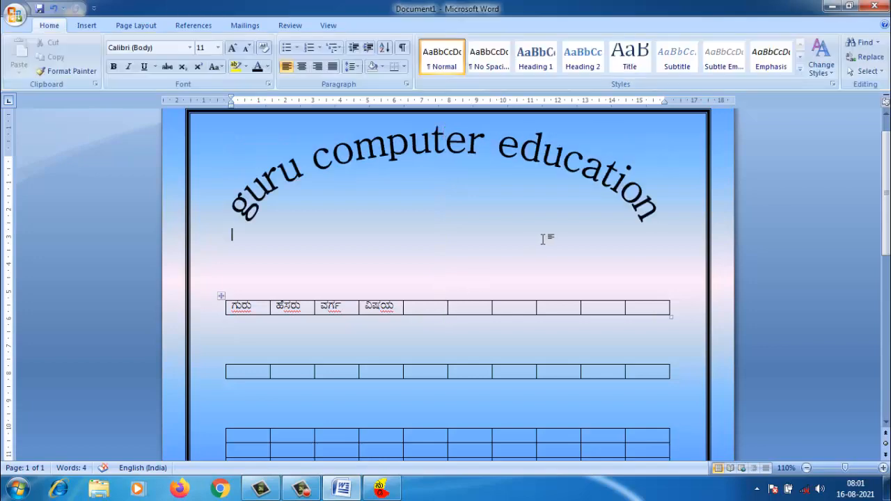
scroll(542, 239, "up", 1)
scroll(543, 239, "down", 12)
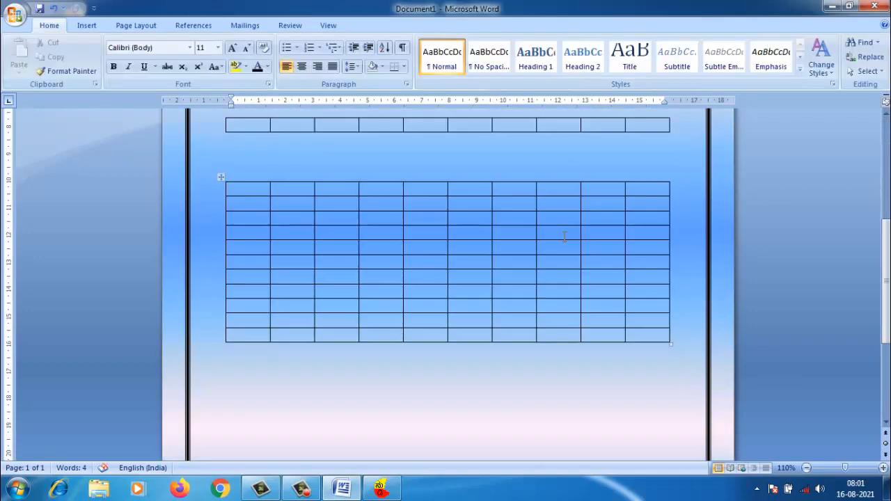
scroll(563, 234, "up", 8)
scroll(565, 235, "up", 4)
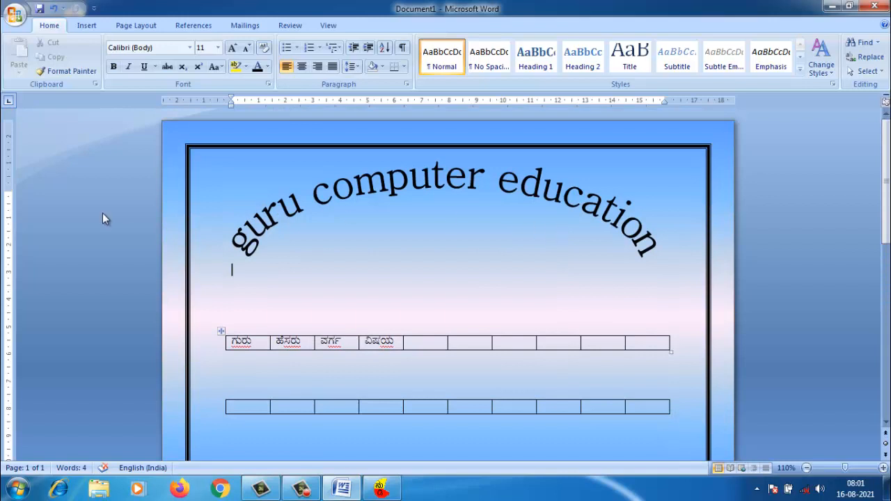